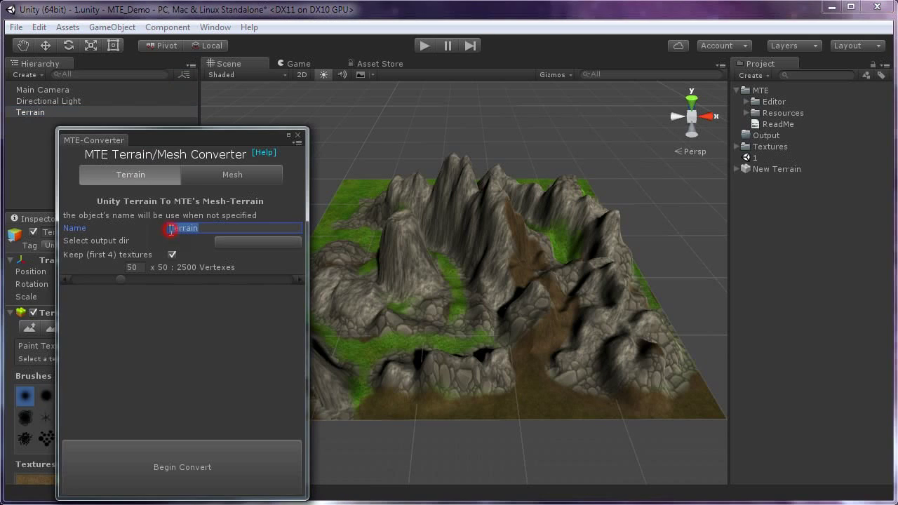
# - Name the converted terrain MyTerrain and choose the Assets/Output folder as its output directory
pyautogui.write('My')
pyautogui.click(237, 241)
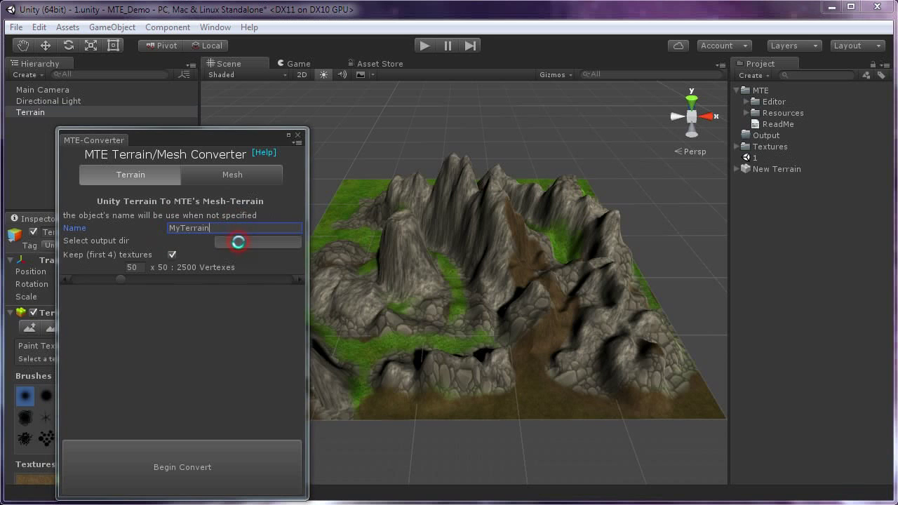
pyautogui.click(163, 147)
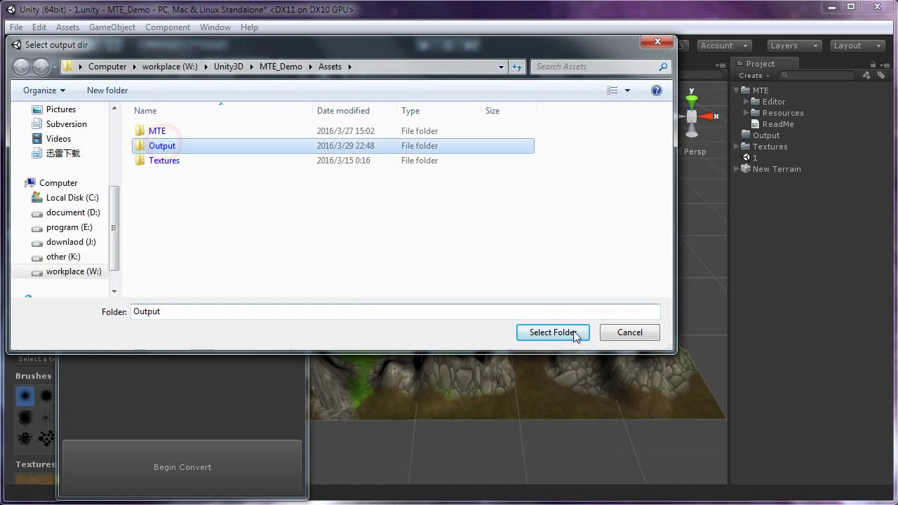
pyautogui.click(561, 331)
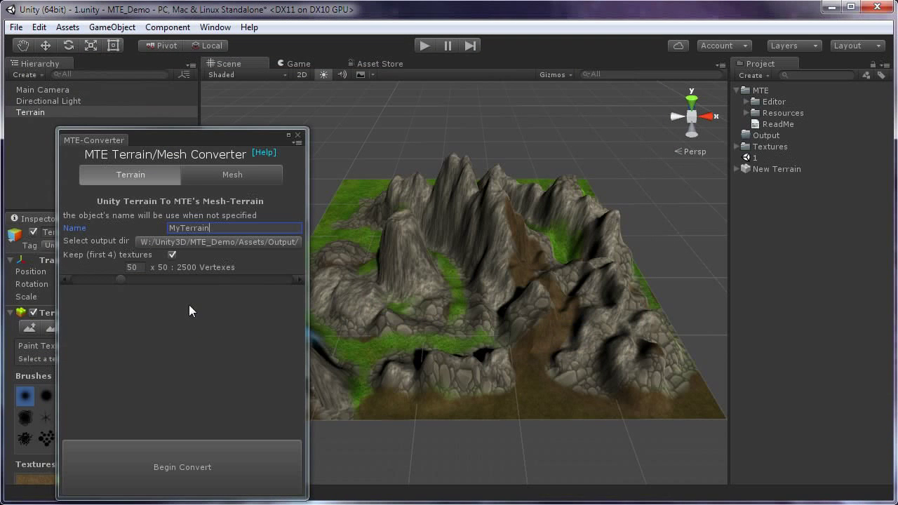
# - Set the mesh resolution to 100 x 100 vertices and convert the terrain to a mesh, keeping its first four textures
pyautogui.click(131, 255)
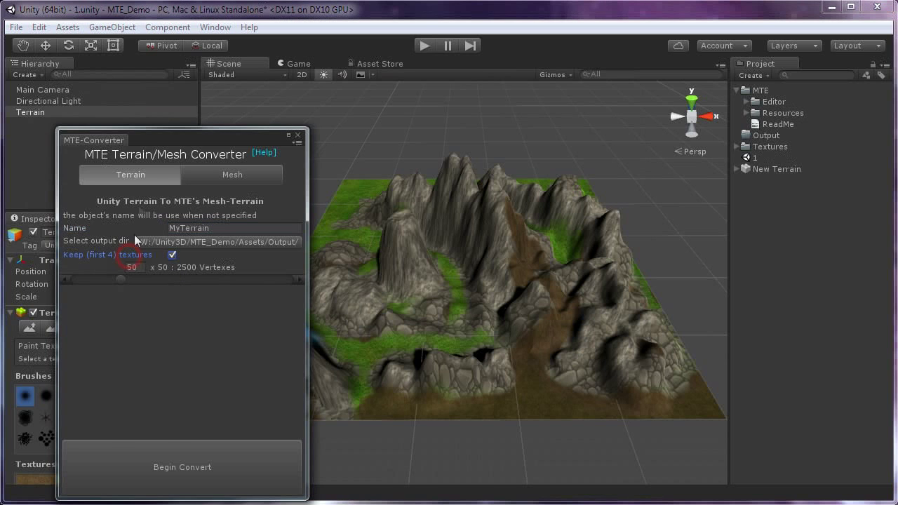
pyautogui.moveTo(141, 137); pyautogui.dragTo(325, 125)
pyautogui.moveTo(195, 298); pyautogui.dragTo(197, 384)
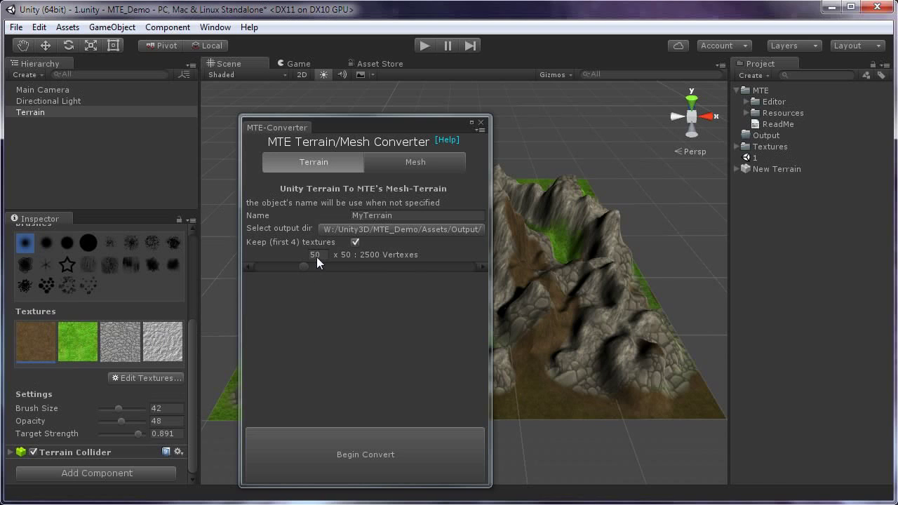
pyautogui.moveTo(304, 266); pyautogui.dragTo(325, 267)
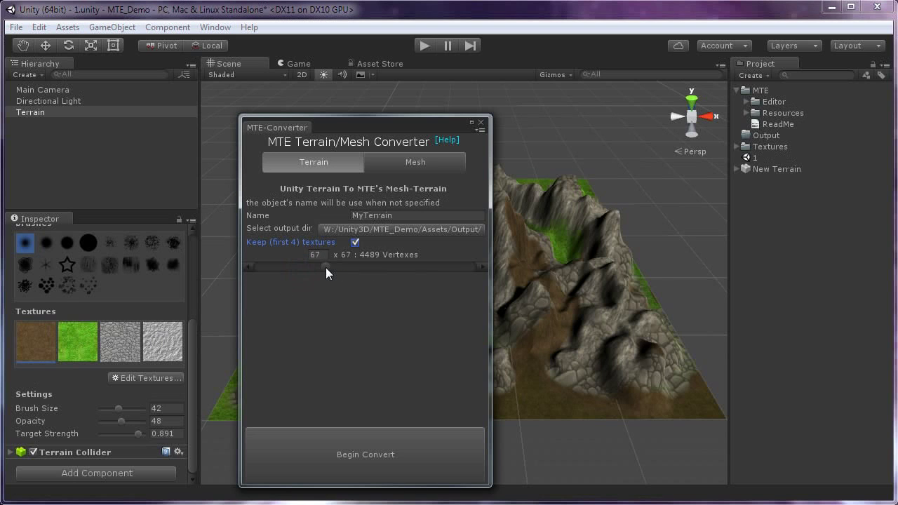
pyautogui.click(324, 256)
pyautogui.write('100')
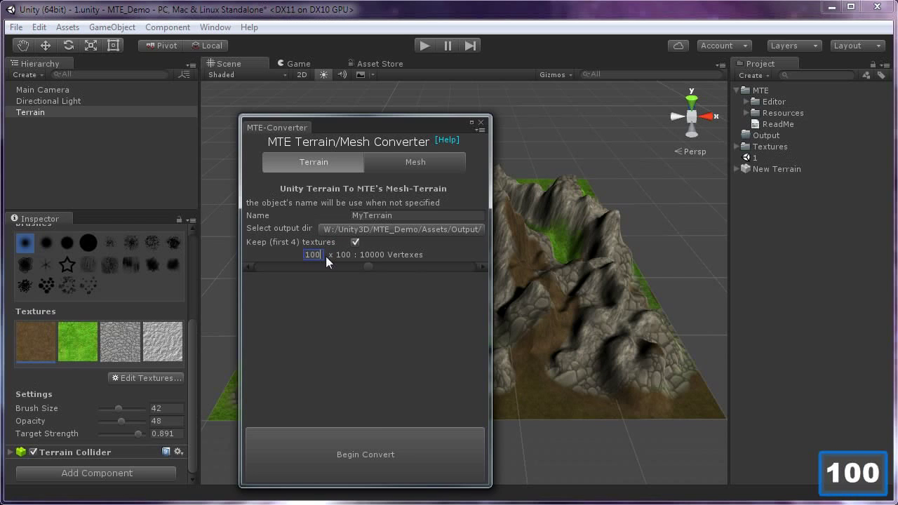
pyautogui.click(365, 386)
pyautogui.click(365, 452)
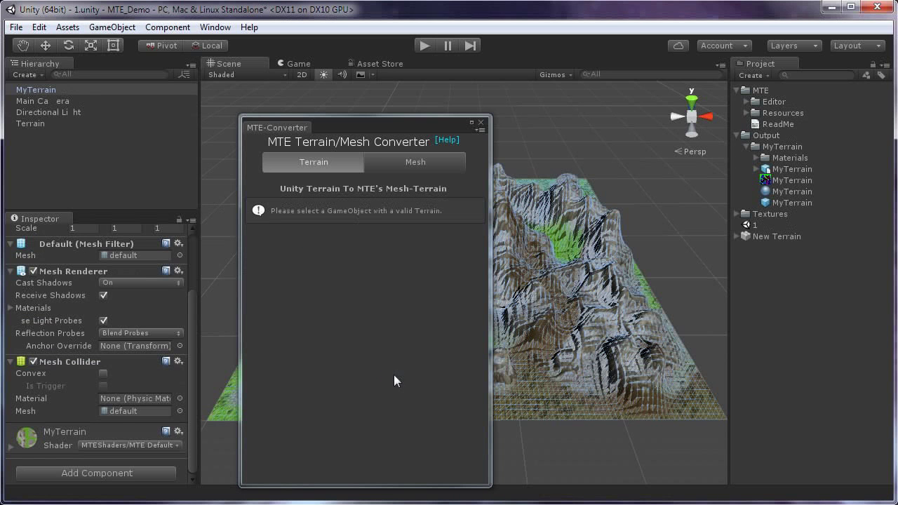
pyautogui.click(481, 123)
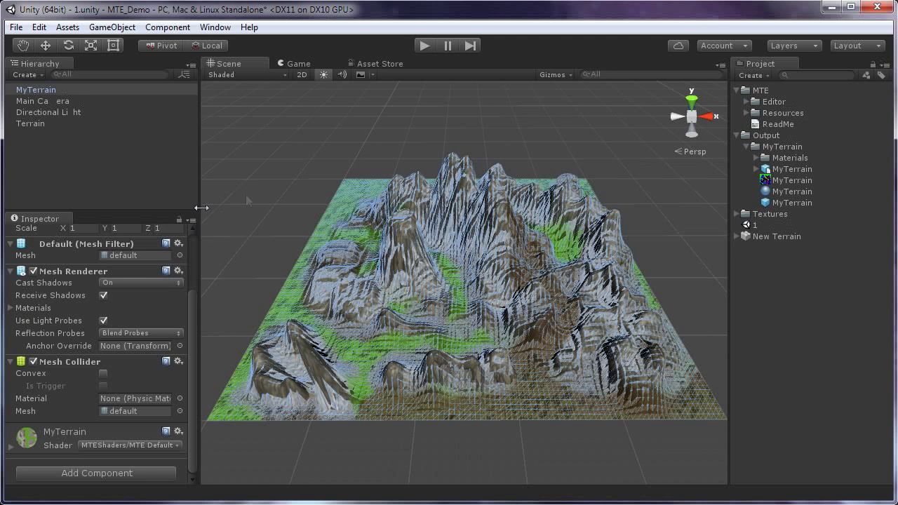
# - Move the original Terrain along the X axis to about -50.8 so it lies beside the converted mesh terrain
pyautogui.click(50, 122)
pyautogui.click(45, 45)
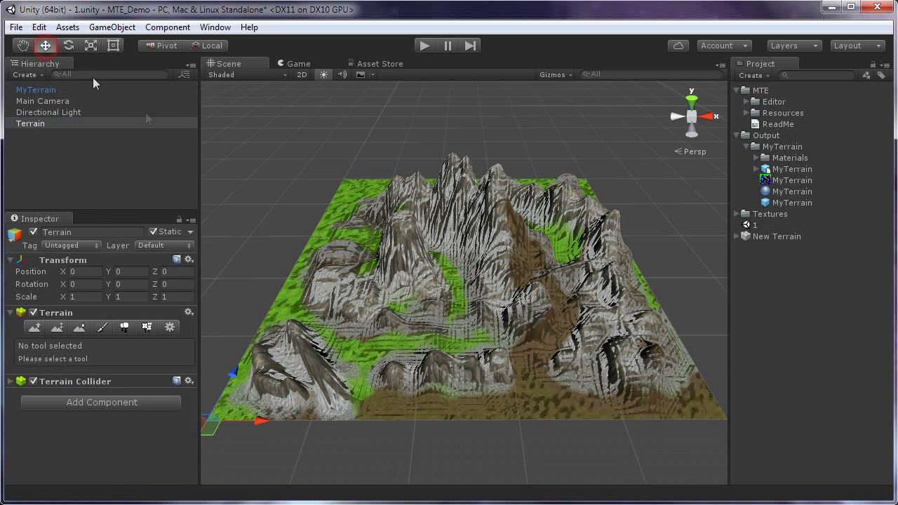
pyautogui.scroll(-5, 402, 340)
pyautogui.moveTo(385, 357); pyautogui.dragTo(113, 338)
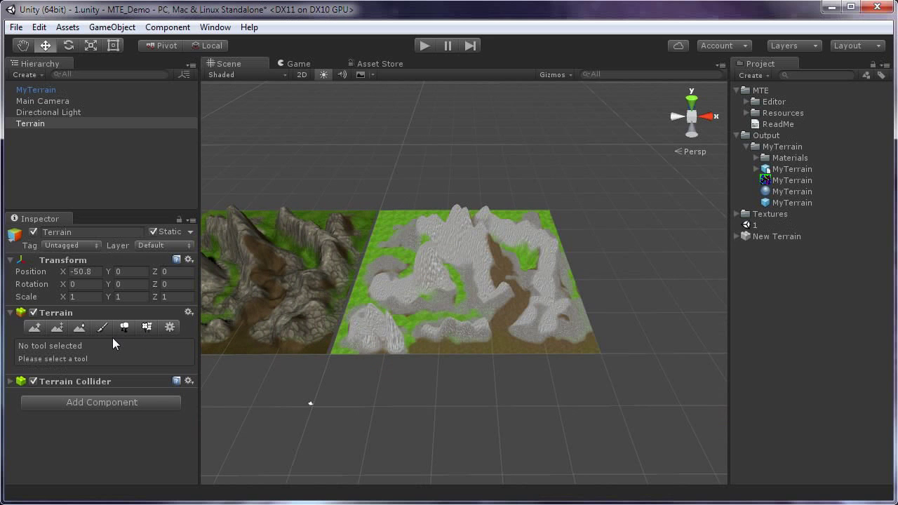
pyautogui.keyDown('alt'); pyautogui.moveTo(447, 262); pyautogui.dragTo(470, 250, button='middle'); pyautogui.keyUp('alt')
pyautogui.keyDown('alt'); pyautogui.moveTo(483, 263); pyautogui.dragTo(487, 339); pyautogui.keyUp('alt')
pyautogui.moveTo(512, 284); pyautogui.dragTo(494, 283, button='middle')
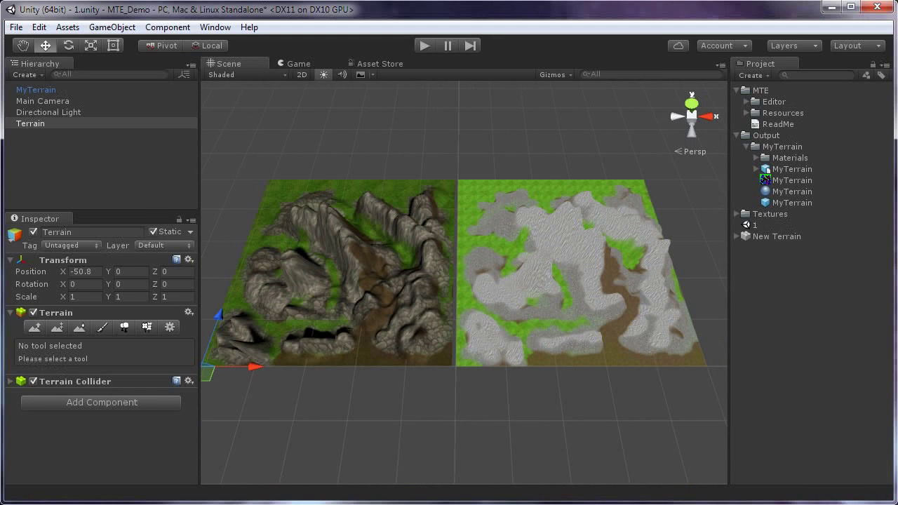
pyautogui.press('F12')
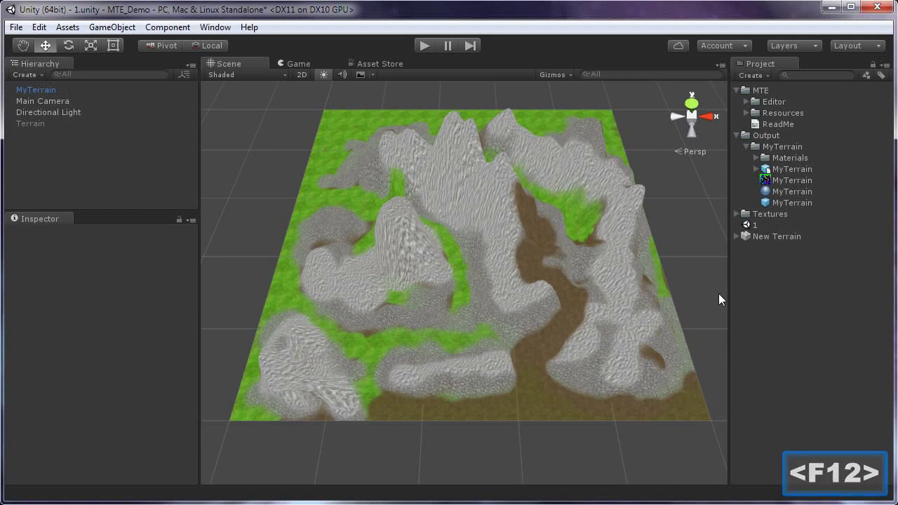
# - Examine the import settings and preview of the generated MyTerrain mesh model in the Output folder
pyautogui.click(789, 170)
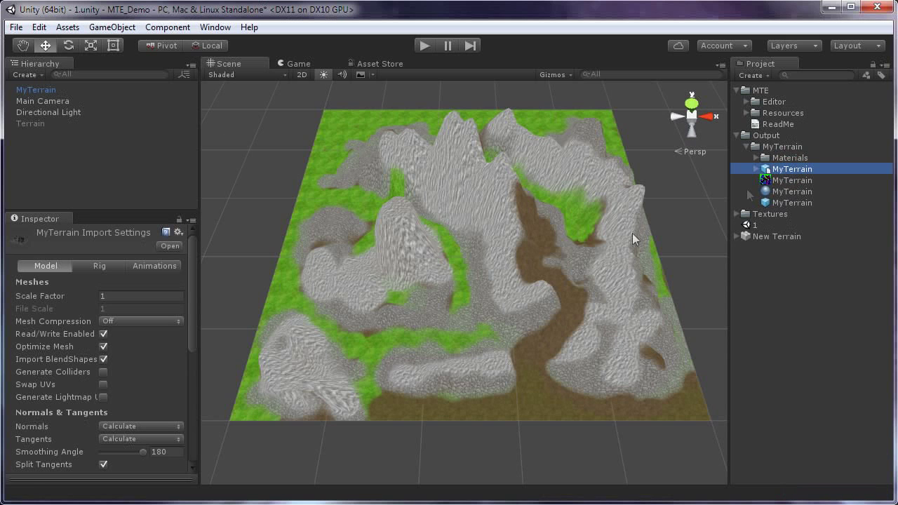
pyautogui.moveTo(194, 266); pyautogui.dragTo(195, 383)
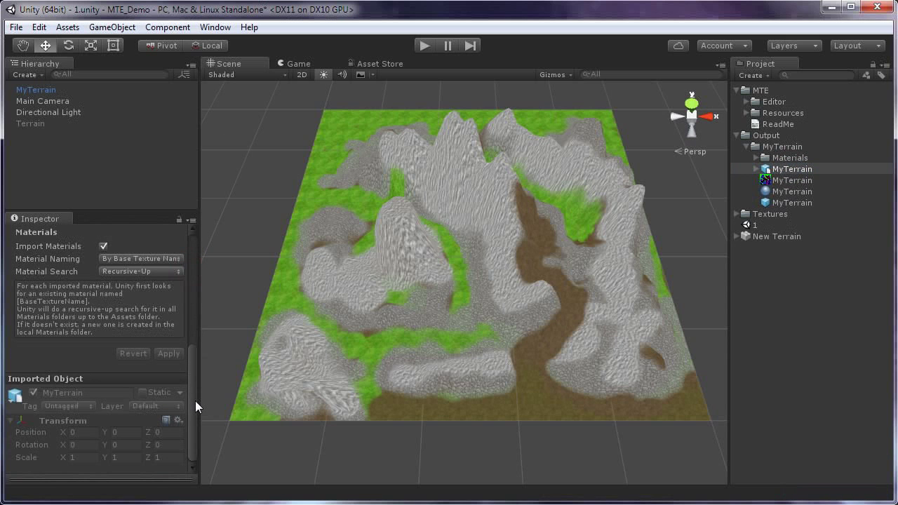
pyautogui.click(136, 478)
pyautogui.moveTo(128, 373); pyautogui.dragTo(132, 411)
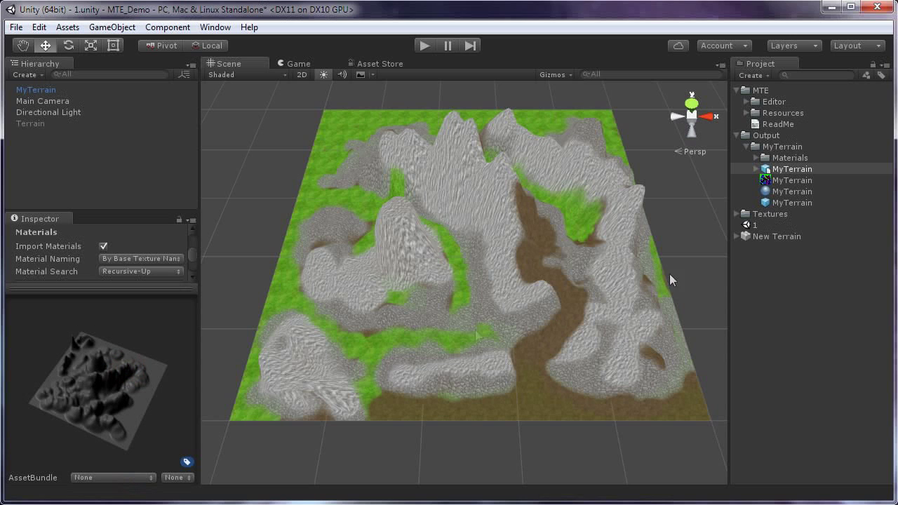
# - Examine the generated MyTerrain control texture, and the texture layers and tiling of the MyTerrain material
pyautogui.click(791, 181)
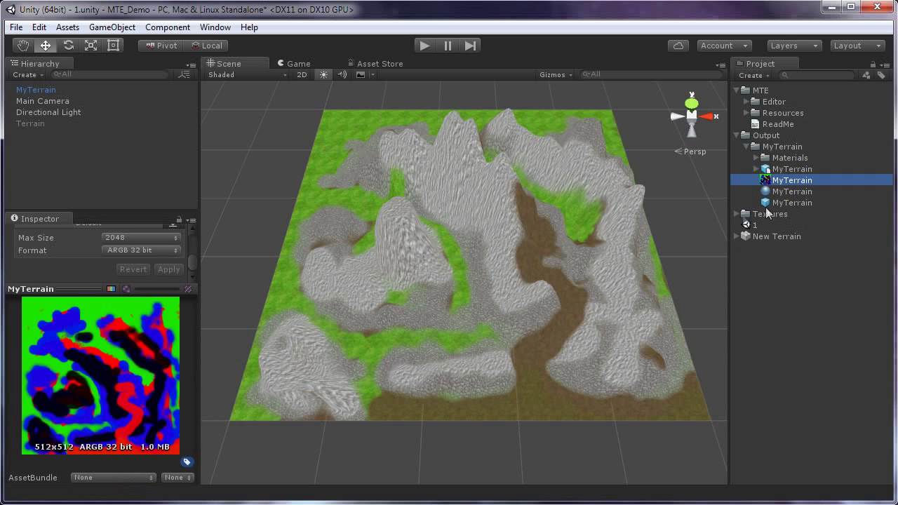
pyautogui.click(791, 191)
pyautogui.moveTo(122, 289); pyautogui.dragTo(116, 401)
pyautogui.moveTo(191, 341); pyautogui.dragTo(190, 276)
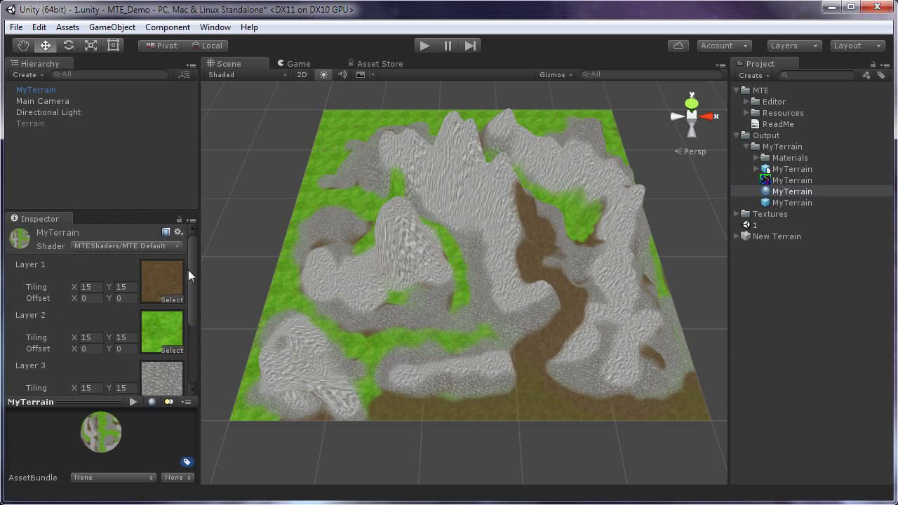
# - Examine the generated MyTerrain prefab's preview, mesh renderer, mesh collider and shader settings
pyautogui.click(778, 203)
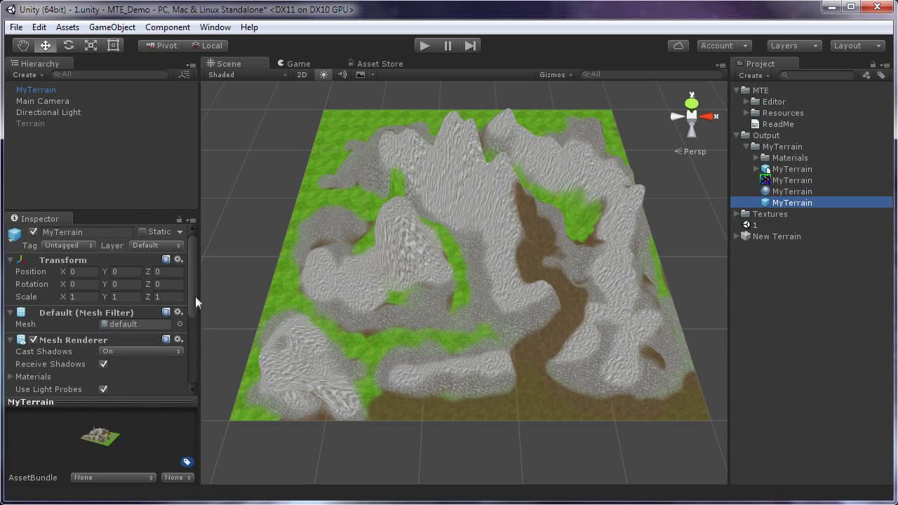
pyautogui.moveTo(172, 401); pyautogui.dragTo(172, 328)
pyautogui.moveTo(122, 395); pyautogui.dragTo(136, 413)
pyautogui.moveTo(134, 329); pyautogui.dragTo(134, 410)
pyautogui.moveTo(191, 296); pyautogui.dragTo(185, 372)
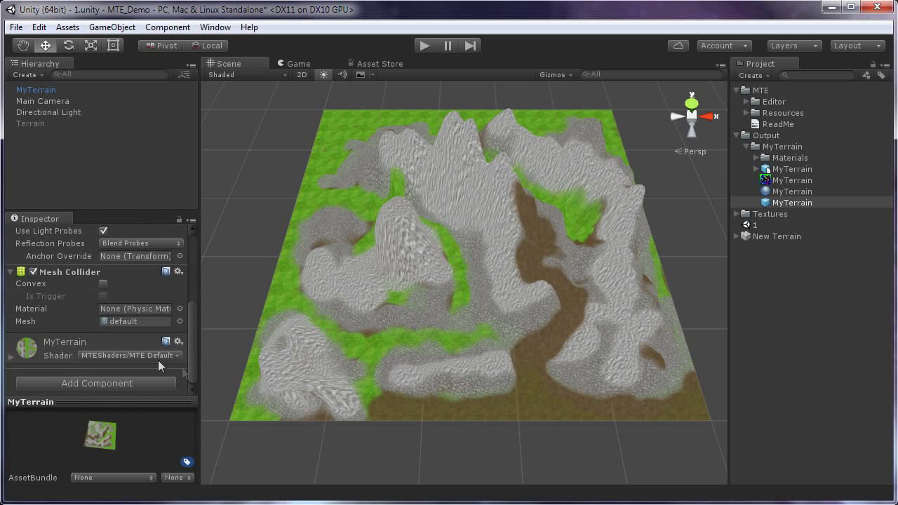
pyautogui.click(90, 348)
pyautogui.moveTo(188, 303); pyautogui.dragTo(191, 366)
pyautogui.press('F12')
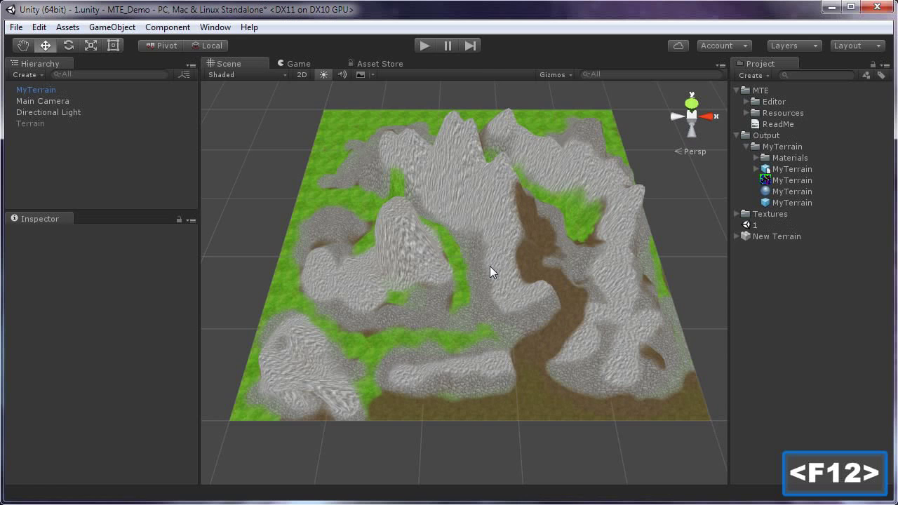
# - Open the MTE mesh-terrain editor and select the MyTerrain object for editing
pyautogui.click(221, 28)
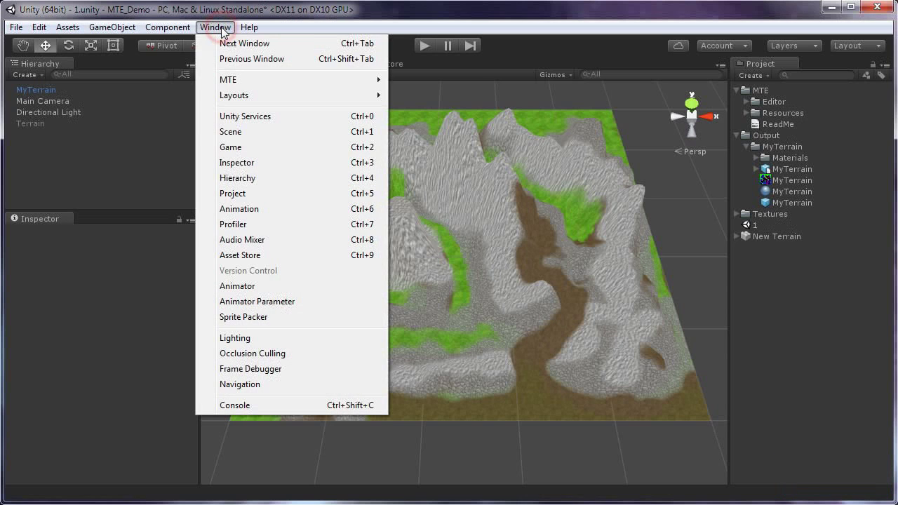
pyautogui.moveTo(230, 80)
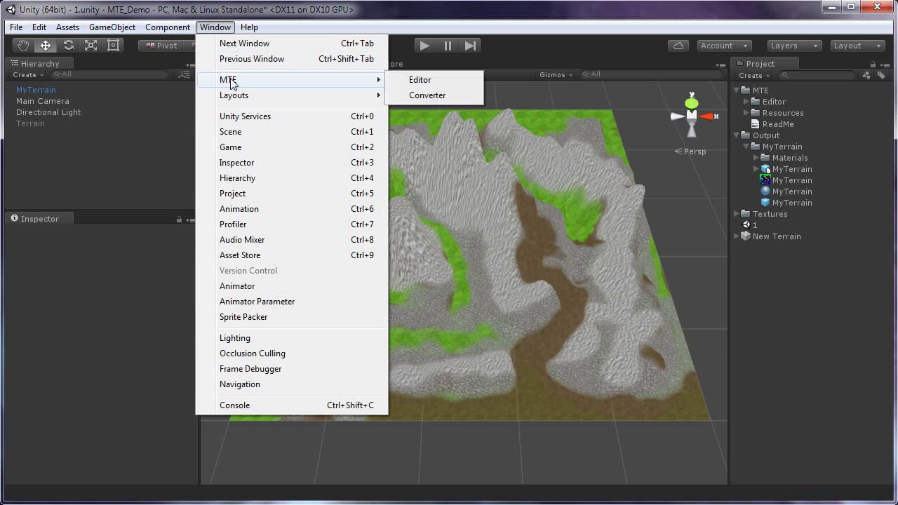
pyautogui.click(421, 80)
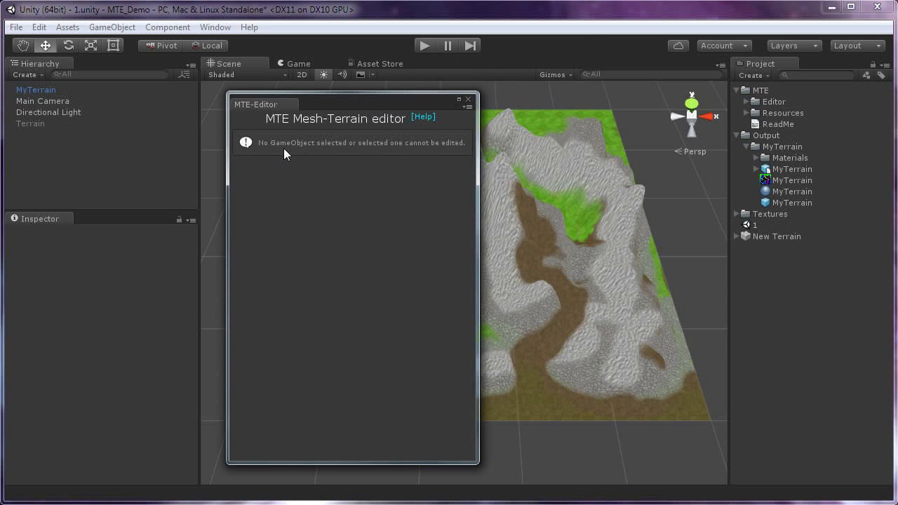
pyautogui.click(52, 91)
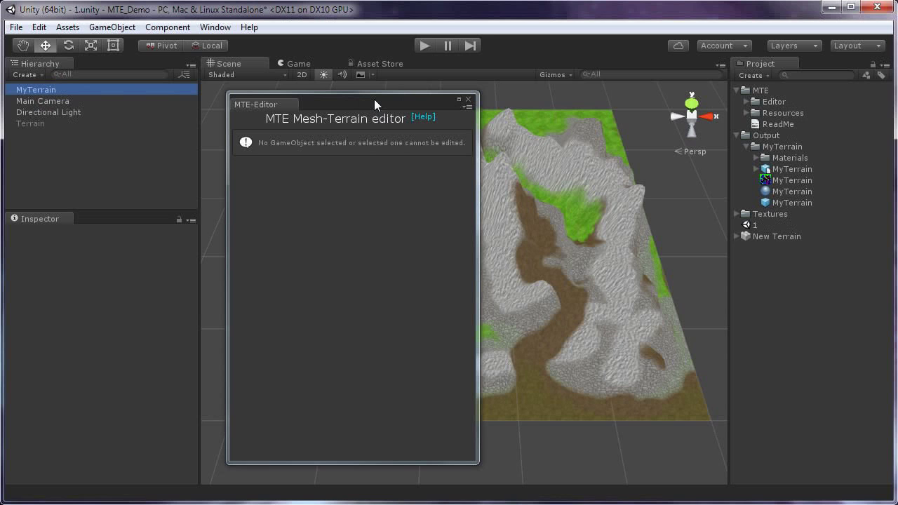
pyautogui.moveTo(374, 104); pyautogui.dragTo(241, 104)
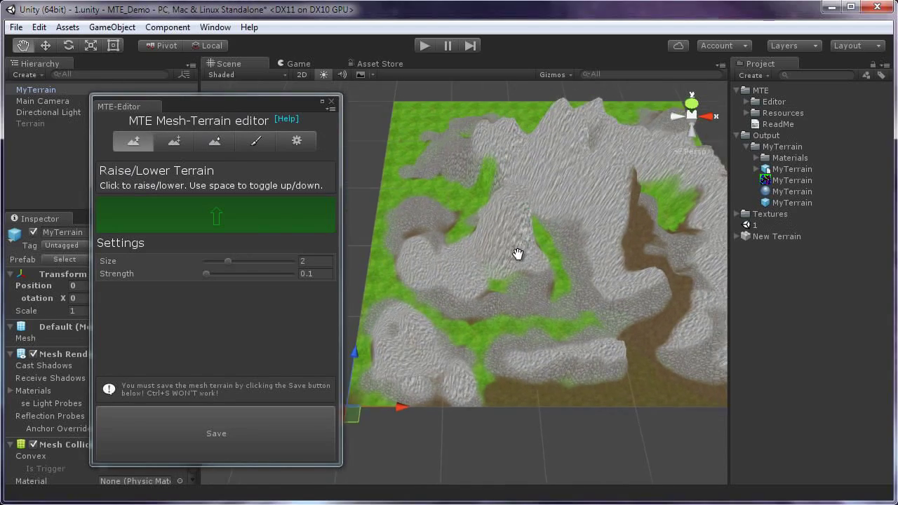
# - Switch the scene view's shading mode to Shaded Wireframe to show the mesh terrain's vertices
pyautogui.click(262, 75)
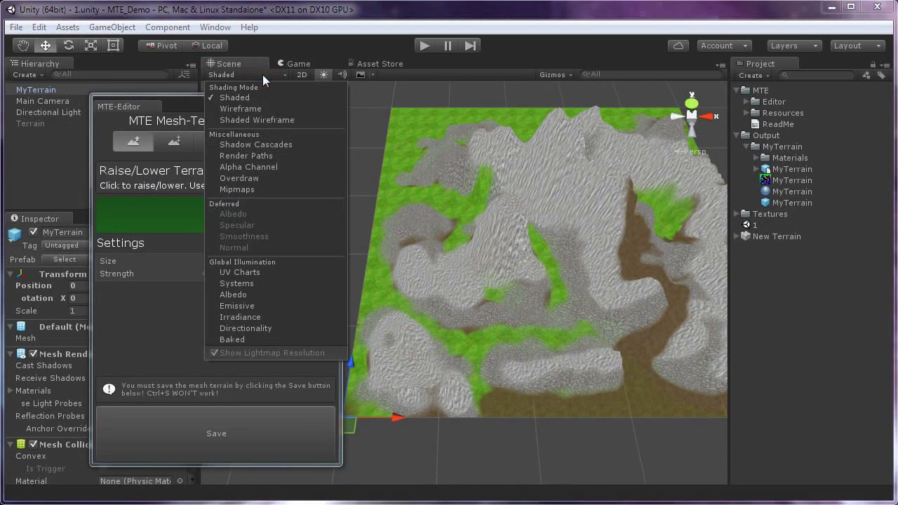
pyautogui.click(264, 119)
pyautogui.click(512, 263)
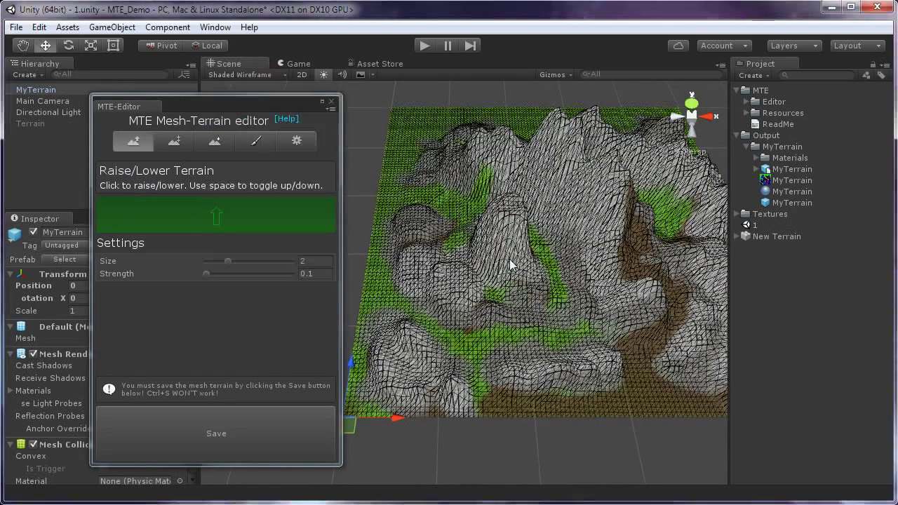
# - Raise the gravel ground beside the narrow grass strip slightly, using the Raise/Lower brush at size 2 and strength 0.1
pyautogui.moveTo(512, 263); pyautogui.dragTo(482, 282, button='middle')
pyautogui.scroll(4, 481, 282)
pyautogui.scroll(6, 480, 281)
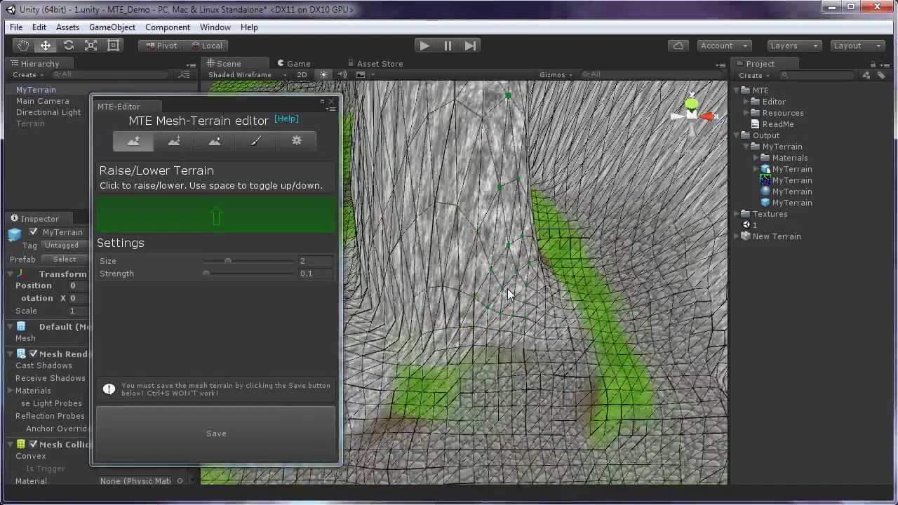
pyautogui.moveTo(579, 330); pyautogui.dragTo(519, 313, button='middle')
pyautogui.scroll(4, 513, 344)
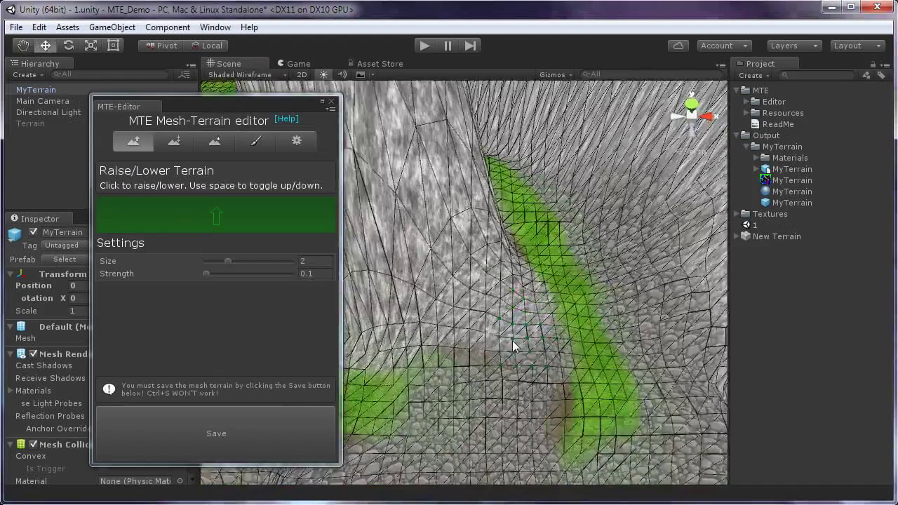
pyautogui.moveTo(585, 343); pyautogui.dragTo(576, 265, button='middle')
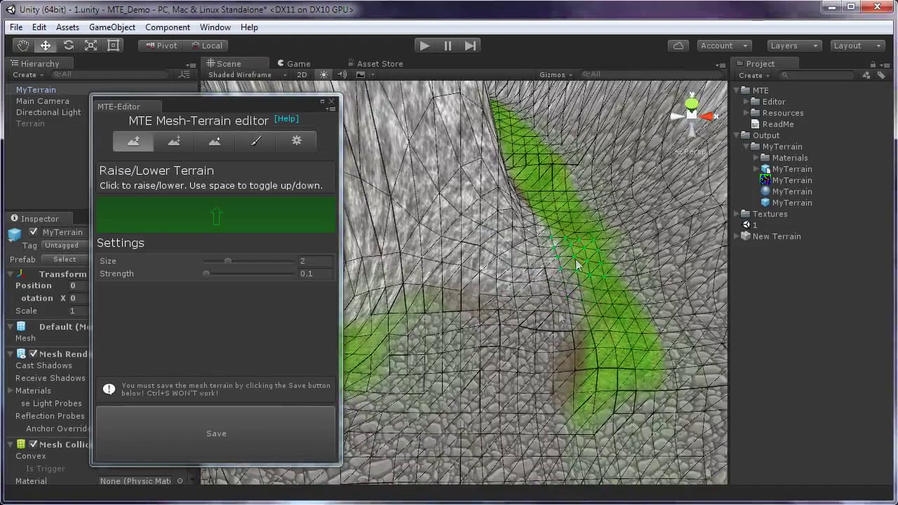
pyautogui.click(515, 332)
pyautogui.click(507, 325)
pyautogui.click(505, 321)
pyautogui.click(505, 320)
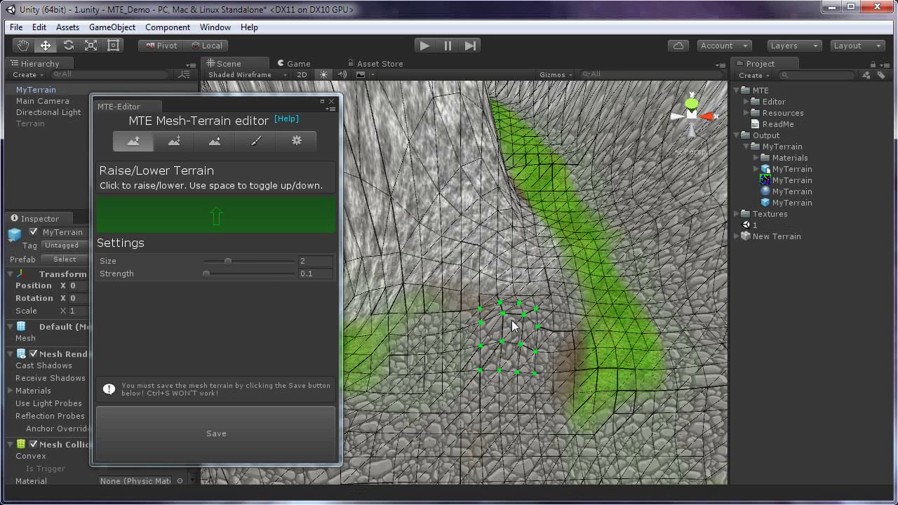
# - Raise a tall spike from the gravel beside the grass strip at brush strength 2.39, and toggle the brush to lowering
pyautogui.moveTo(207, 273); pyautogui.dragTo(223, 273)
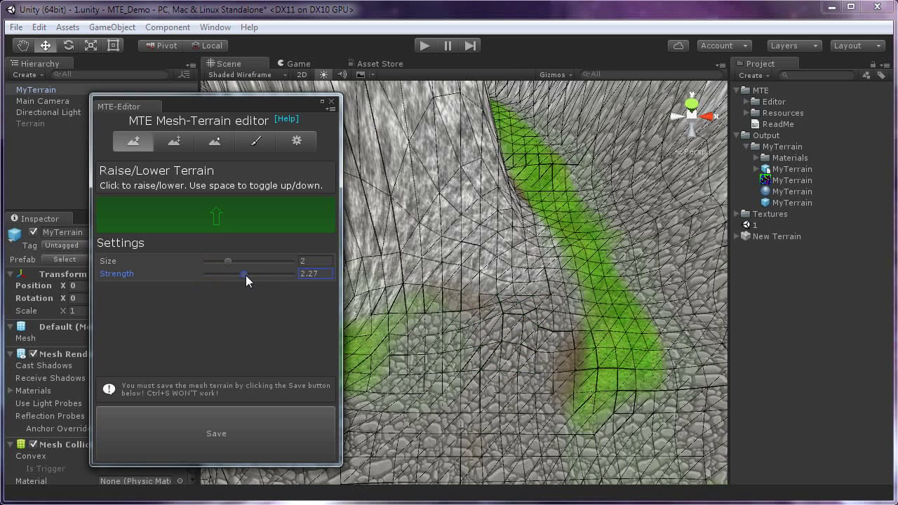
pyautogui.moveTo(517, 321); pyautogui.dragTo(523, 319)
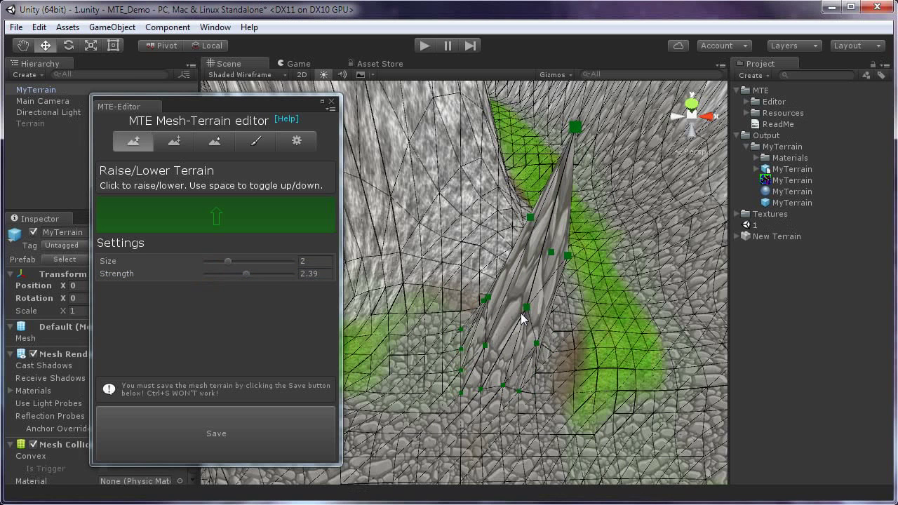
pyautogui.press('space')
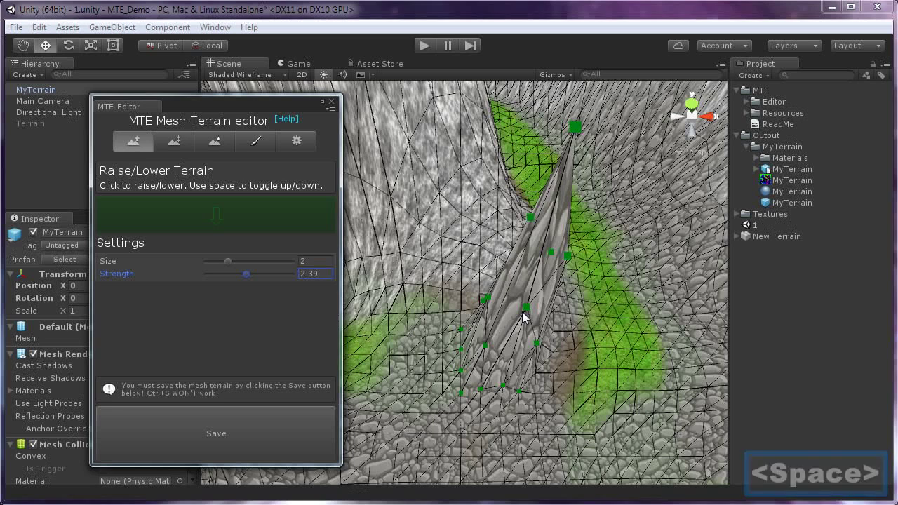
# - Lower the tall gravel spike back down to ground level with the brush at size 2 and strength 2.39
pyautogui.click(519, 321)
pyautogui.moveTo(519, 320); pyautogui.dragTo(514, 325)
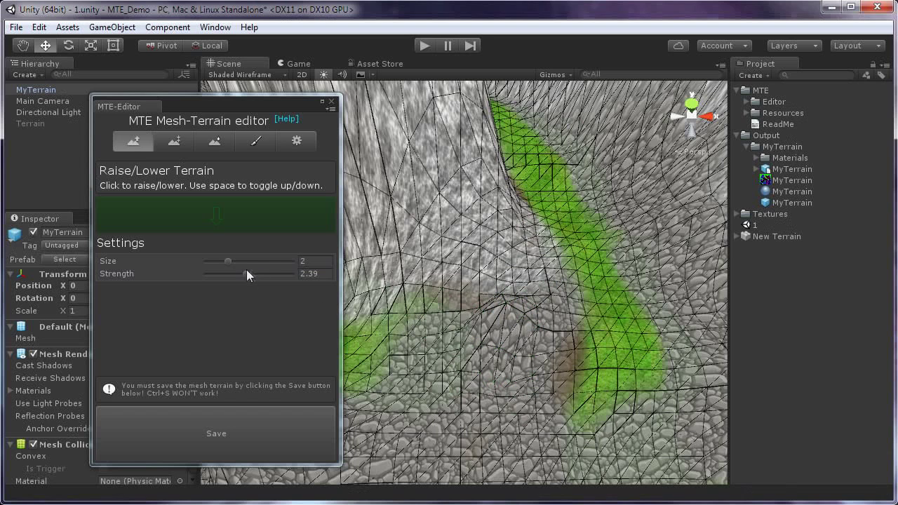
# - Set the brush size to 4 and strength to 0.66, lower the gravel bump, and raise it again as a broad mound
pyautogui.moveTo(226, 261)
pyautogui.mouseDown()
pyautogui.moveTo(250, 264)
pyautogui.moveTo(220, 272)
pyautogui.mouseUp()
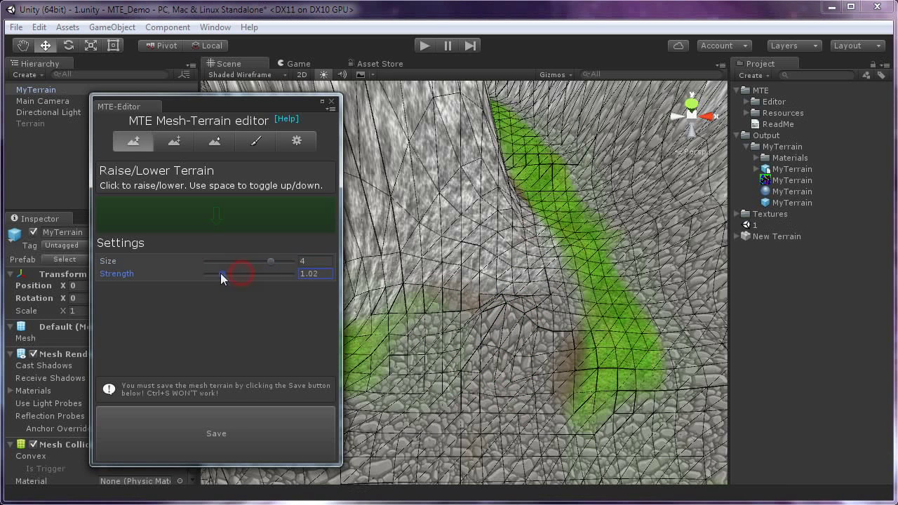
pyautogui.click(510, 330)
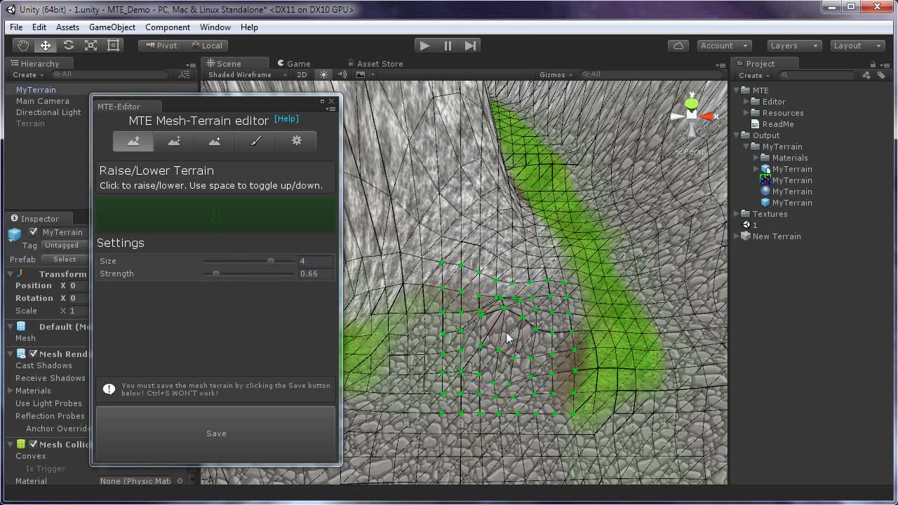
pyautogui.press('space')
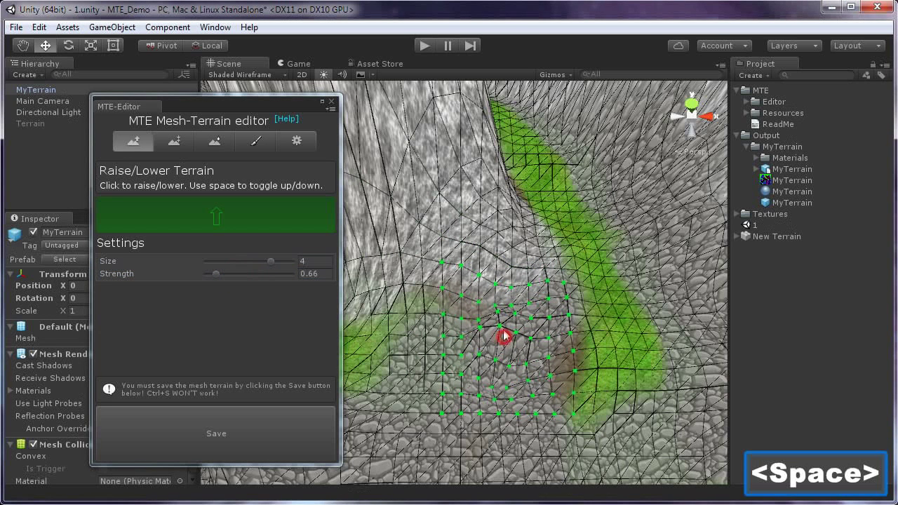
pyautogui.moveTo(505, 335); pyautogui.dragTo(513, 323)
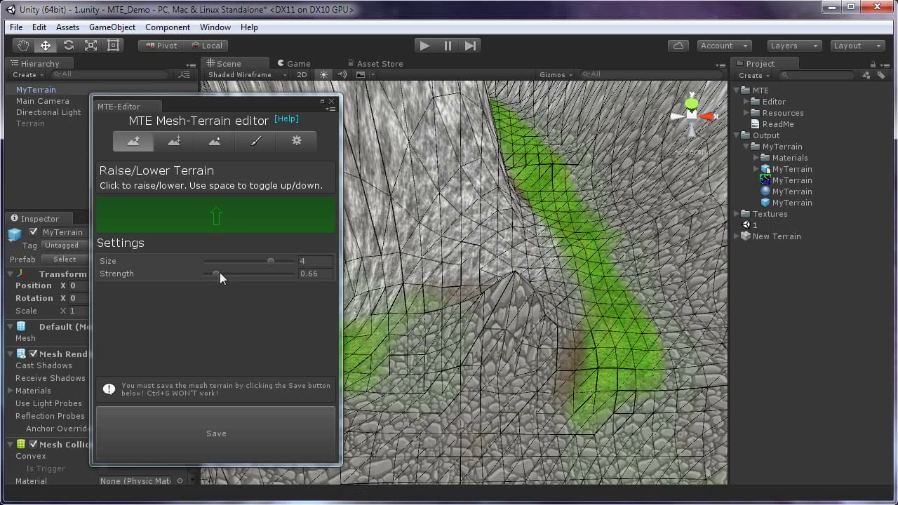
# - Set the brush size to 2 and raise the mound's peak in small increments while varying the brush size between dabs
pyautogui.moveTo(268, 262); pyautogui.dragTo(231, 261)
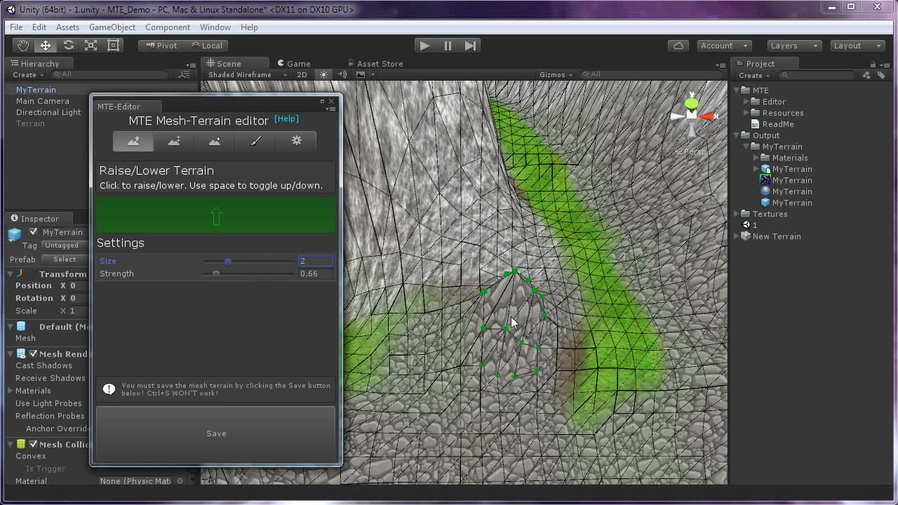
pyautogui.press('-')
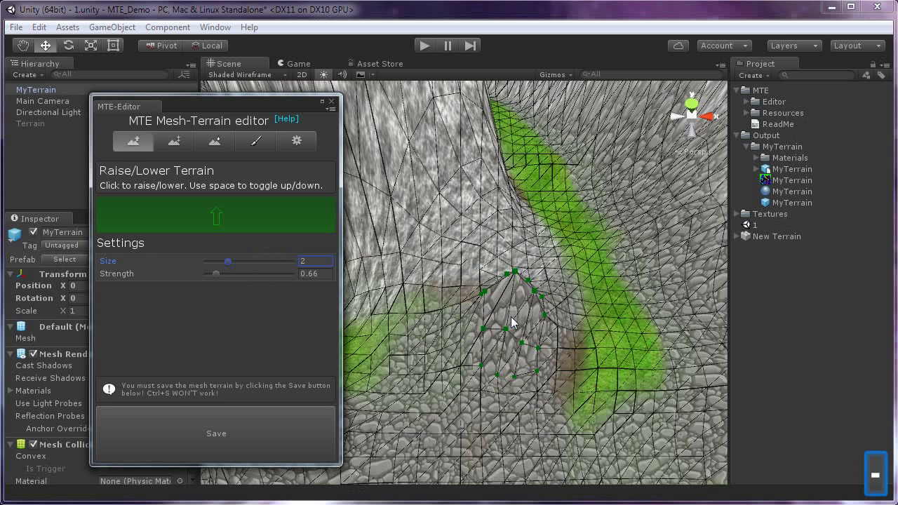
pyautogui.click(512, 323)
pyautogui.click(510, 319)
pyautogui.click(511, 319)
pyautogui.click(510, 319)
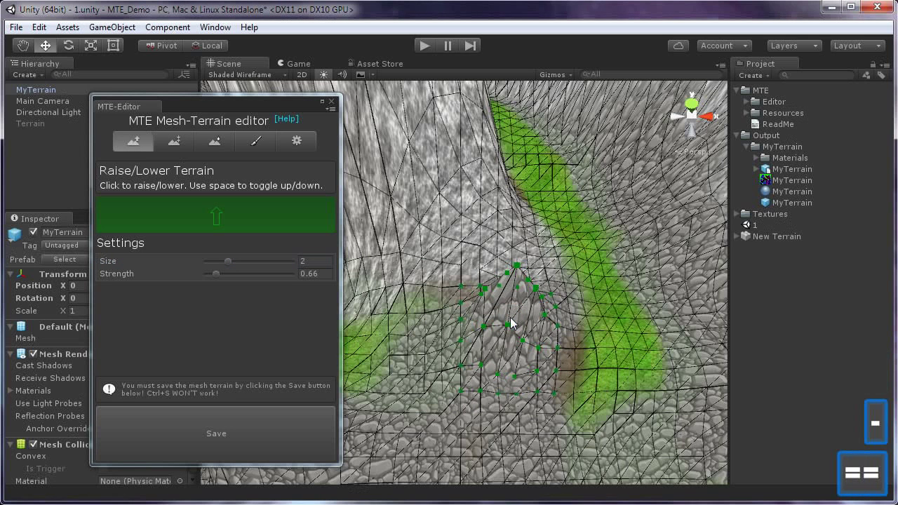
pyautogui.click(511, 319)
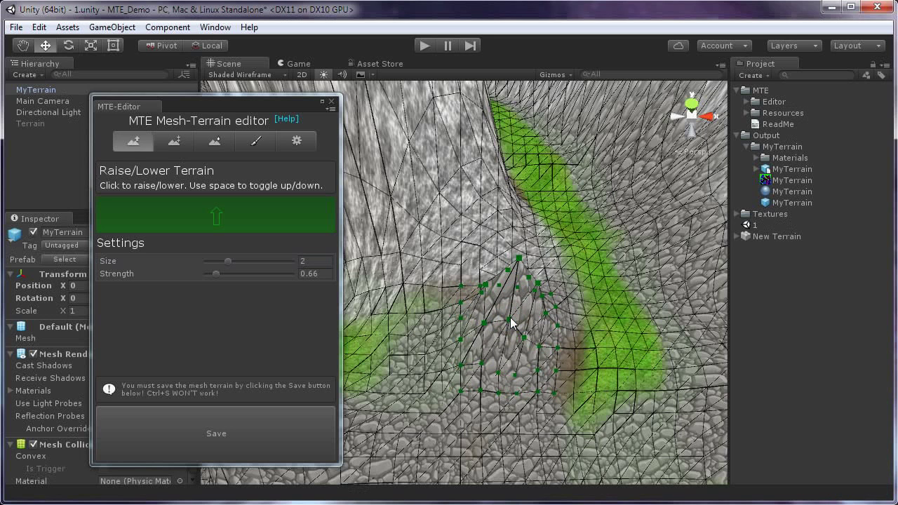
pyautogui.click(511, 321)
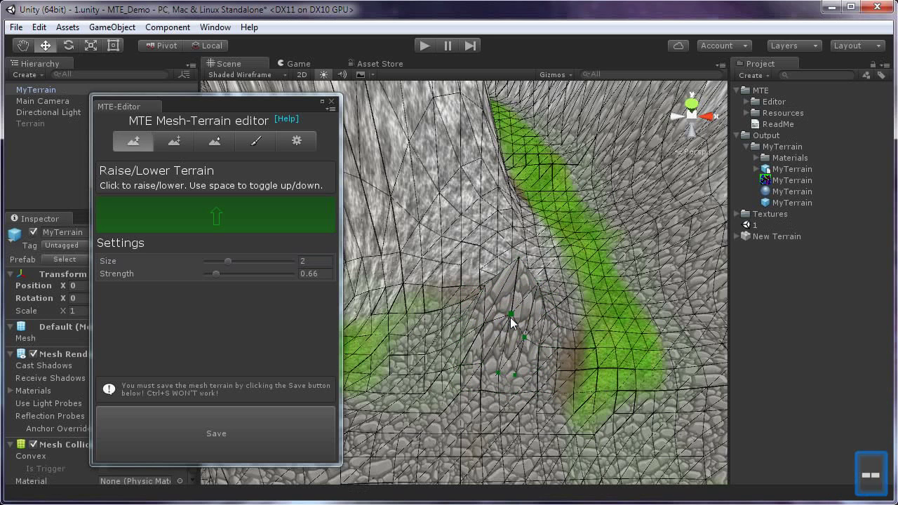
pyautogui.click(510, 321)
pyautogui.click(510, 321)
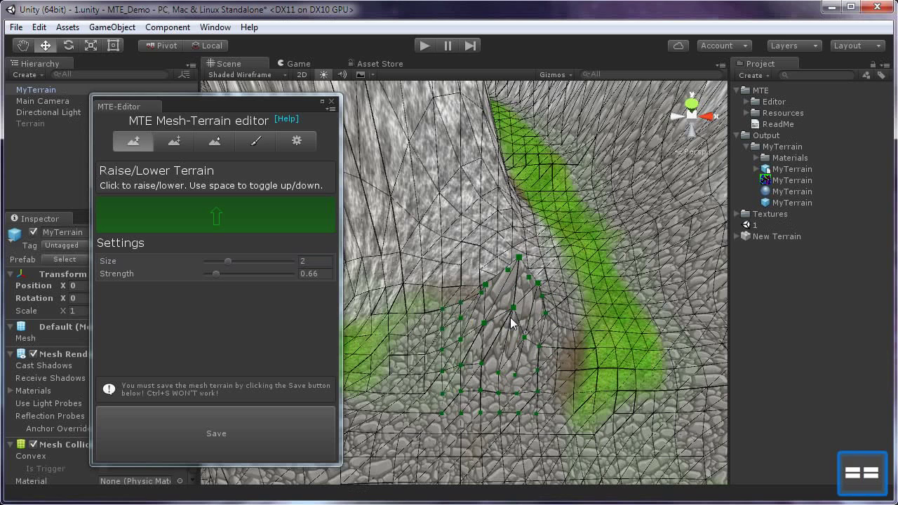
pyautogui.click(511, 321)
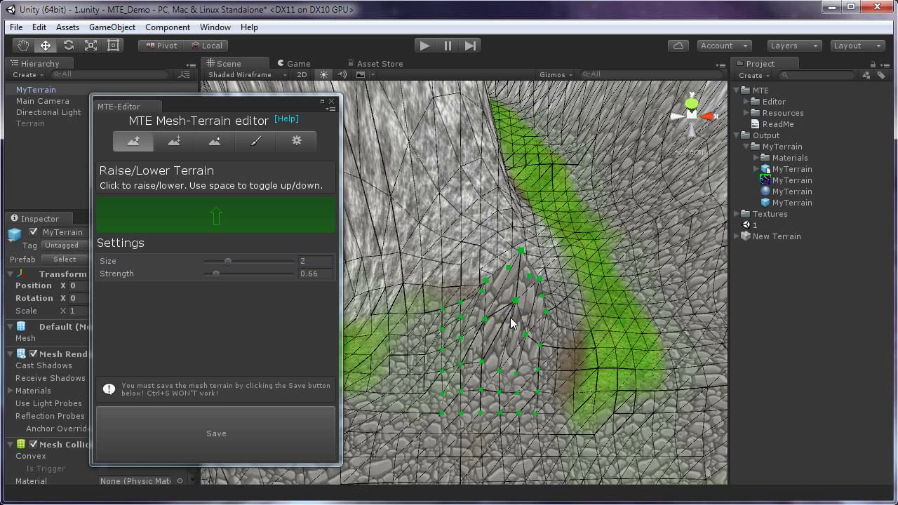
# - Toggle the brush to lowering and lower the mound's peak slightly at size 3
pyautogui.press('space')
pyautogui.click(512, 321)
pyautogui.click(511, 321)
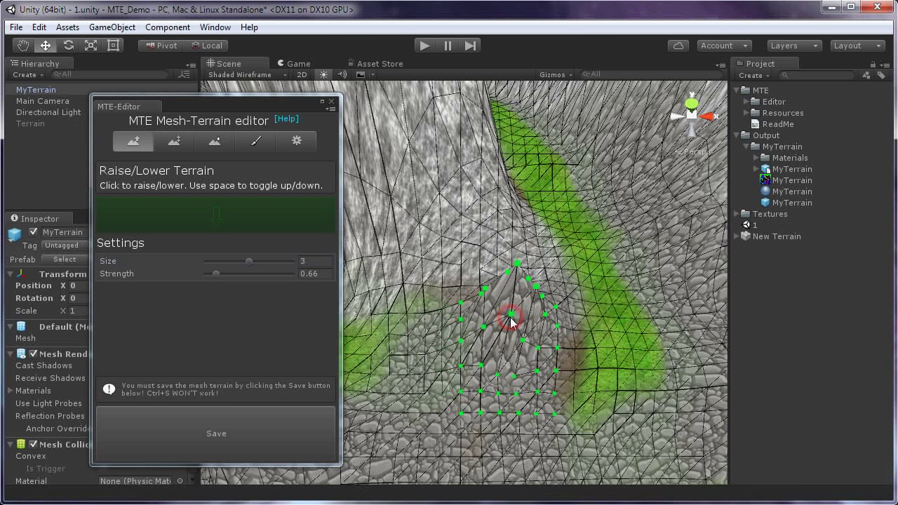
# - Sample a height of about 4.8 from the mound with Paint Height and paint it around the peak at size 2 and speed 0.2
pyautogui.press('F12')
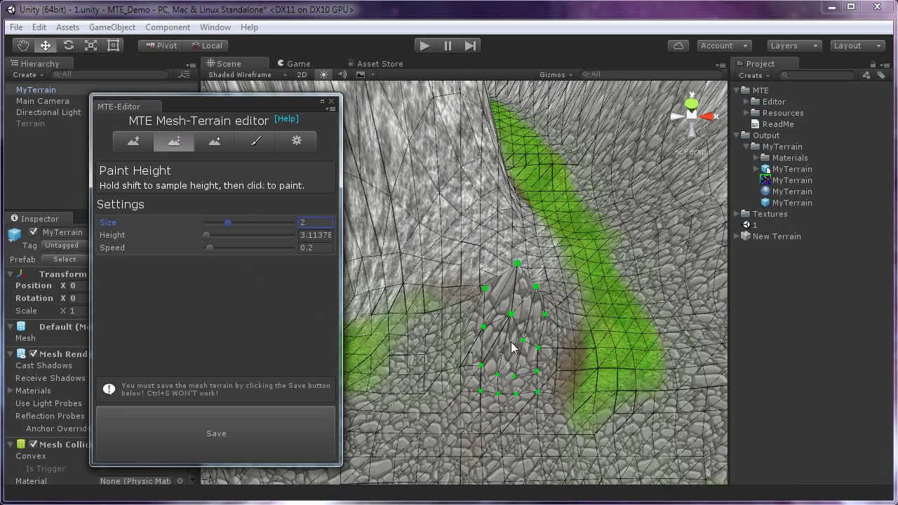
pyautogui.press('shift')
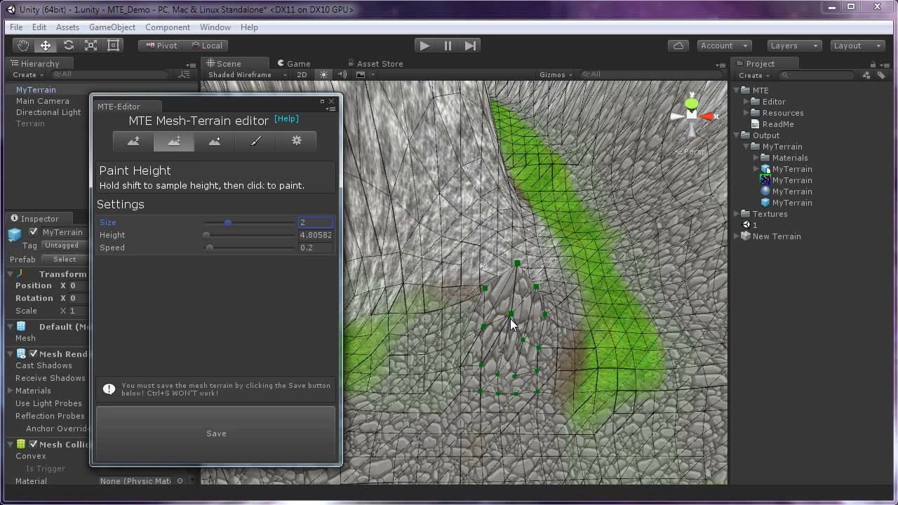
pyautogui.moveTo(514, 309); pyautogui.dragTo(522, 303)
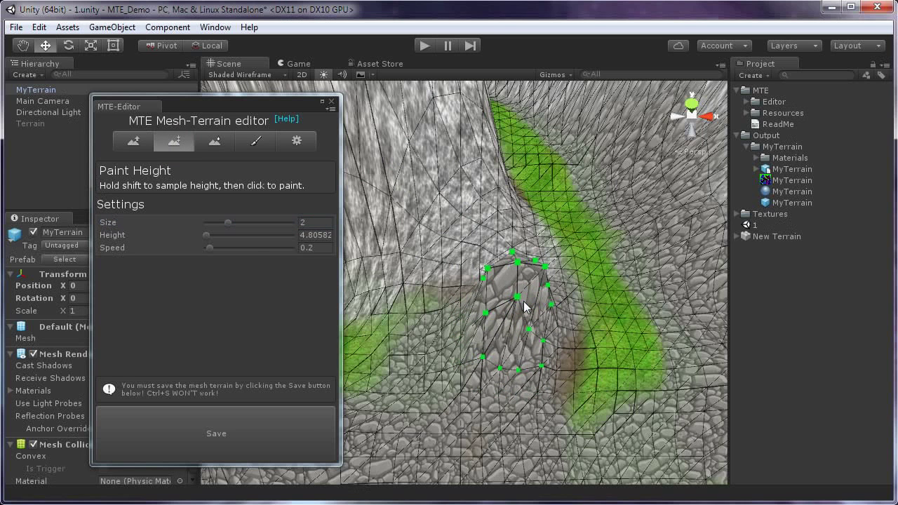
# - Set the Paint Height speed to 2.08 and level the mound and surrounding gravel into a wide flat platform at the sampled height
pyautogui.moveTo(212, 247)
pyautogui.mouseDown()
pyautogui.moveTo(266, 254)
pyautogui.moveTo(234, 255)
pyautogui.moveTo(245, 256)
pyautogui.mouseUp()
pyautogui.click(512, 314)
pyautogui.moveTo(513, 313)
pyautogui.mouseDown()
pyautogui.moveTo(541, 317)
pyautogui.moveTo(468, 316)
pyautogui.mouseUp()
pyautogui.click(469, 313)
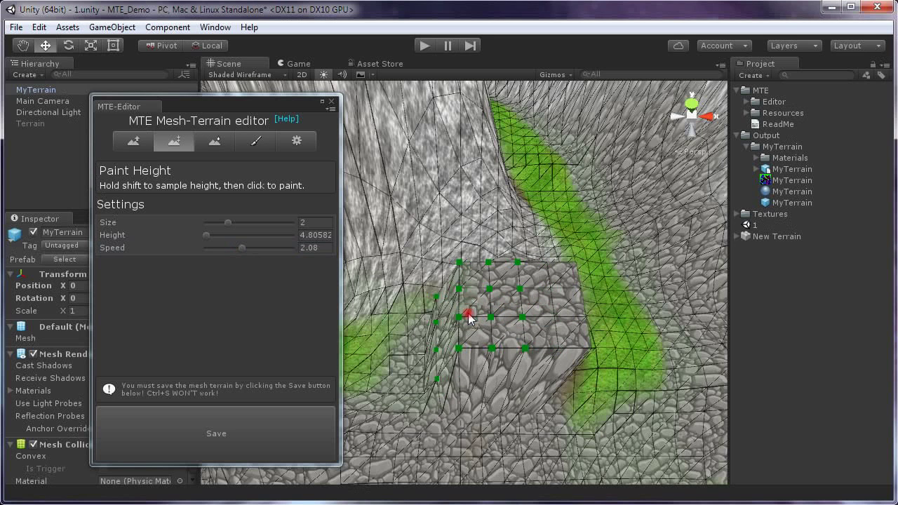
pyautogui.click(468, 313)
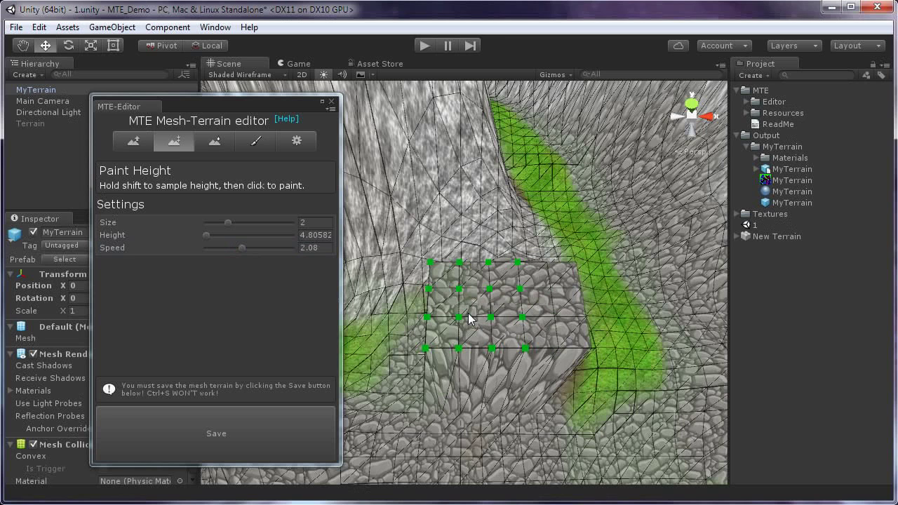
pyautogui.moveTo(468, 317)
pyautogui.mouseDown()
pyautogui.moveTo(533, 341)
pyautogui.moveTo(499, 326)
pyautogui.moveTo(389, 335)
pyautogui.moveTo(428, 313)
pyautogui.moveTo(420, 332)
pyautogui.moveTo(441, 321)
pyautogui.moveTo(467, 332)
pyautogui.mouseUp()
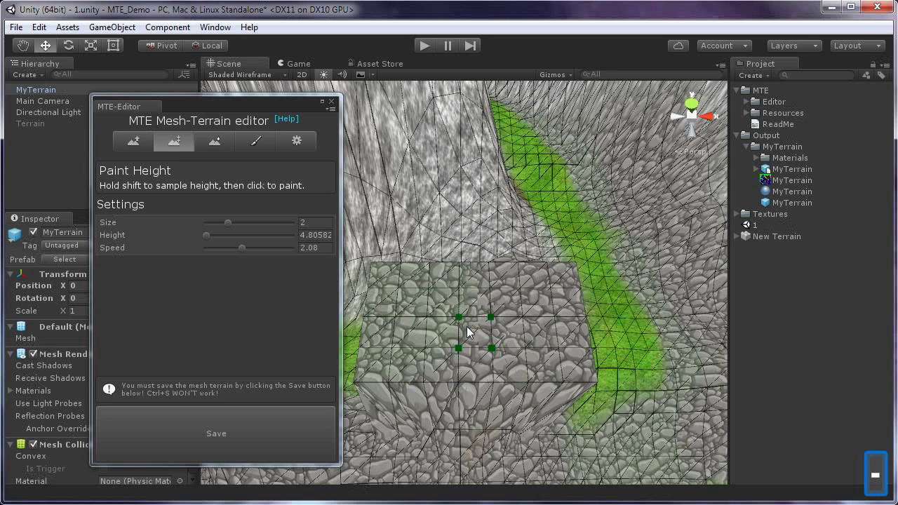
# - Cut a narrow notch into the cliff behind the platform and extend the platform's front edge at the sampled height
pyautogui.click(475, 240)
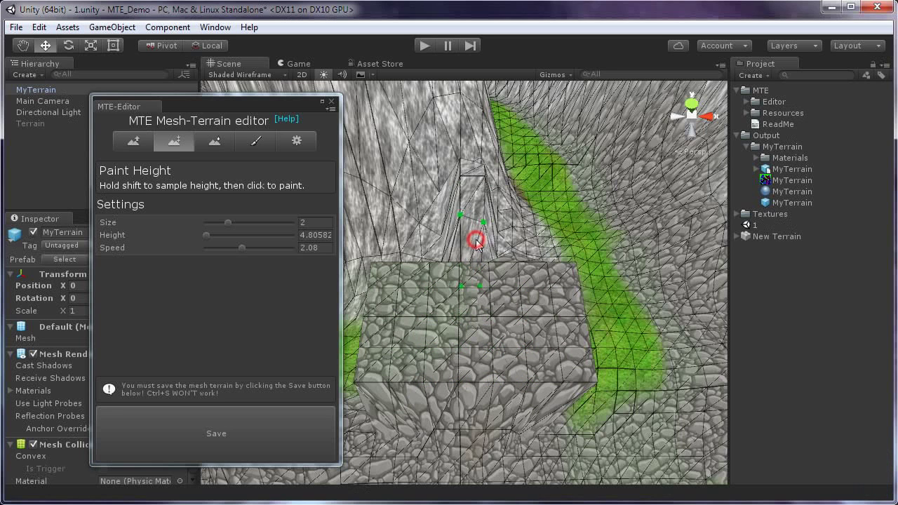
pyautogui.moveTo(475, 234); pyautogui.dragTo(475, 250)
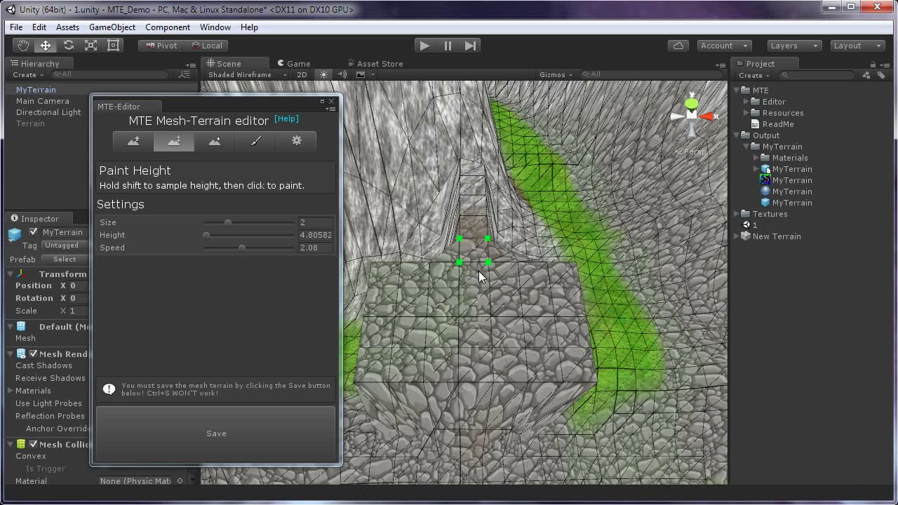
pyautogui.click(479, 416)
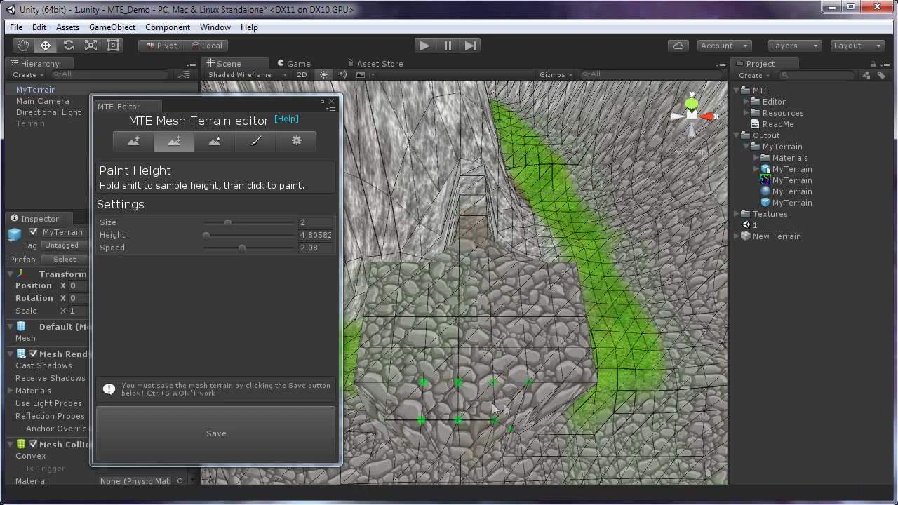
# - Set the Paint Height size to 1 and speed to 0.61, and paint a narrow walkway out from the platform's front edge
pyautogui.keyDown('ctrl'); pyautogui.scroll(-1, 478, 350); pyautogui.keyUp('ctrl')
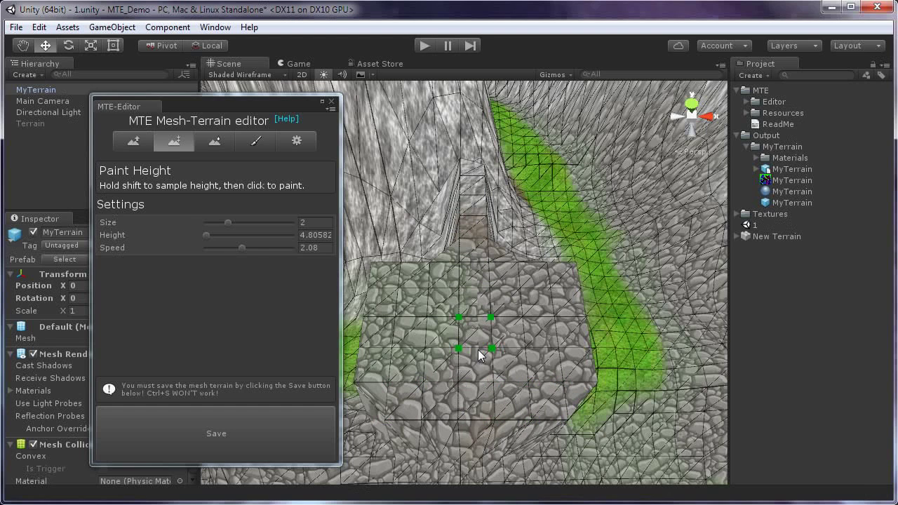
pyautogui.moveTo(241, 249); pyautogui.dragTo(225, 251)
pyautogui.moveTo(445, 389); pyautogui.dragTo(449, 311, button='middle')
pyautogui.click(472, 439)
pyautogui.moveTo(470, 425)
pyautogui.mouseDown()
pyautogui.moveTo(477, 397)
pyautogui.moveTo(456, 410)
pyautogui.moveTo(480, 398)
pyautogui.mouseUp()
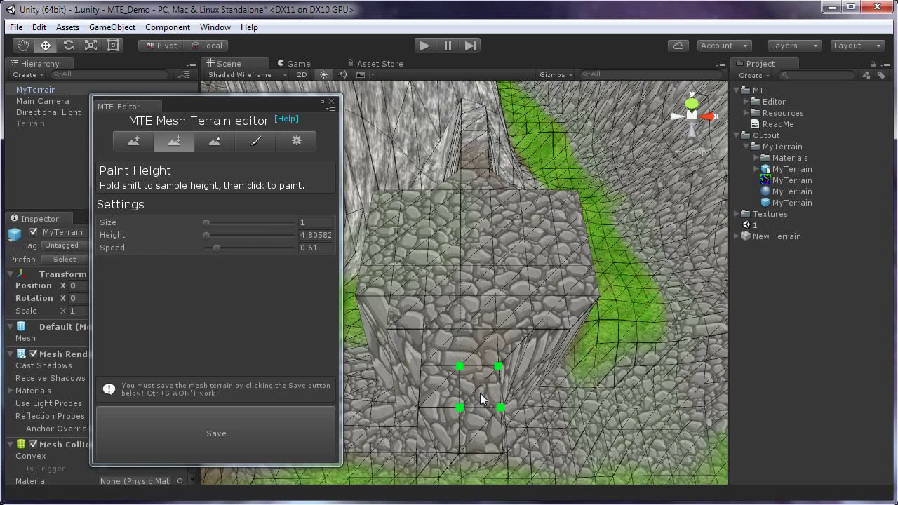
pyautogui.press('F12')
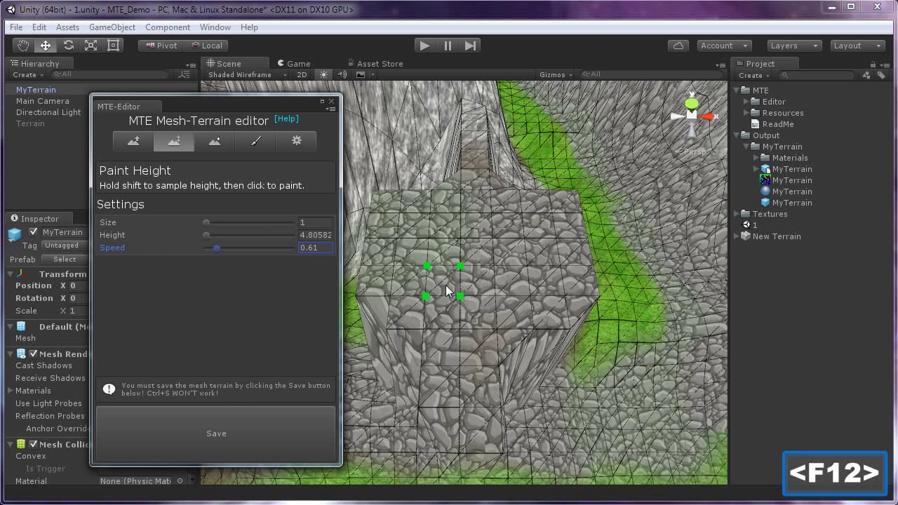
# - Switch to Smooth Height and smooth the platform's hard edges at size 2 and speed 0.5
pyautogui.click(216, 142)
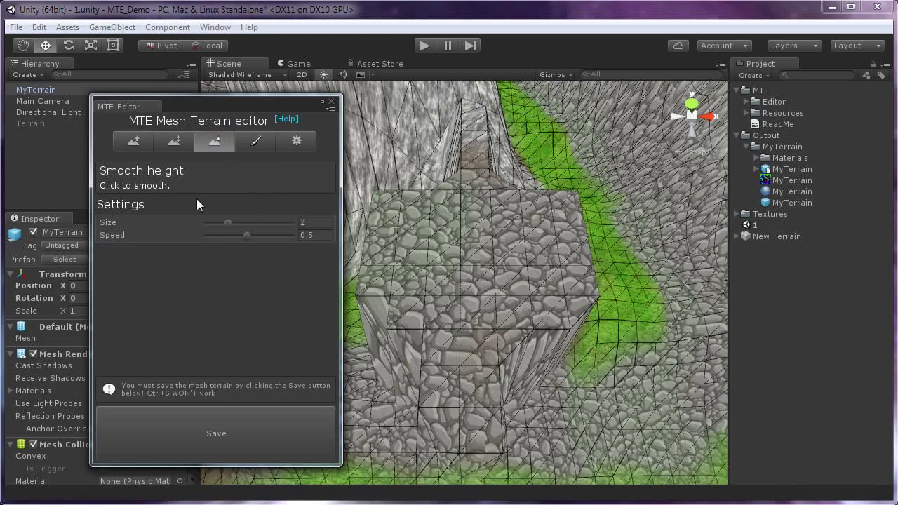
pyautogui.keyDown('alt'); pyautogui.moveTo(444, 382); pyautogui.dragTo(577, 275); pyautogui.keyUp('alt')
pyautogui.moveTo(489, 301)
pyautogui.mouseDown()
pyautogui.moveTo(432, 385)
pyautogui.moveTo(525, 357)
pyautogui.moveTo(568, 365)
pyautogui.moveTo(578, 411)
pyautogui.moveTo(546, 260)
pyautogui.moveTo(409, 304)
pyautogui.moveTo(373, 257)
pyautogui.moveTo(381, 322)
pyautogui.moveTo(401, 321)
pyautogui.mouseUp()
pyautogui.moveTo(436, 379)
pyautogui.keyDown('alt'); pyautogui.mouseDown()
pyautogui.moveTo(505, 375)
pyautogui.moveTo(475, 355)
pyautogui.moveTo(441, 355)
pyautogui.moveTo(435, 323)
pyautogui.moveTo(423, 342)
pyautogui.moveTo(443, 354)
pyautogui.moveTo(421, 322)
pyautogui.moveTo(361, 326)
pyautogui.moveTo(503, 372)
pyautogui.moveTo(538, 321)
pyautogui.mouseUp(); pyautogui.keyUp('alt')
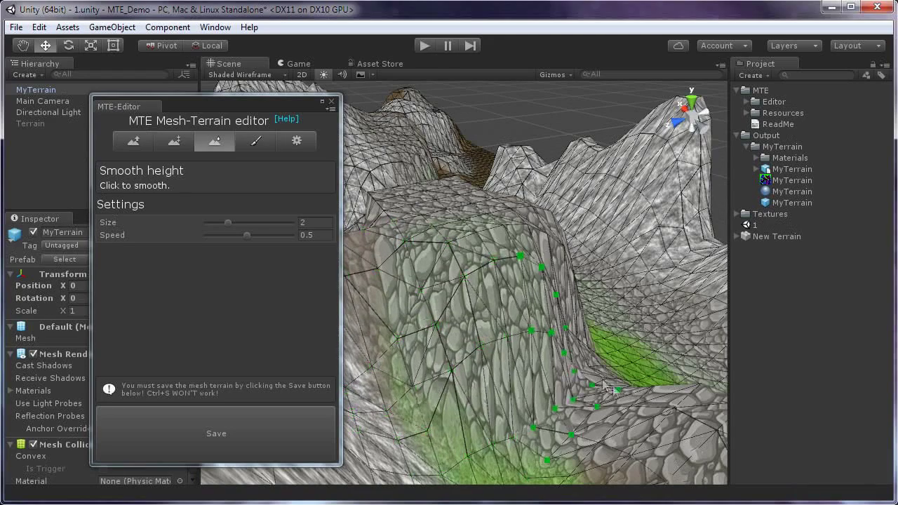
# - Smooth the platform's steep side walls and the slopes at their base at size 2 and speed 0.5
pyautogui.moveTo(608, 317)
pyautogui.keyDown('alt'); pyautogui.mouseDown()
pyautogui.moveTo(471, 402)
pyautogui.moveTo(569, 271)
pyautogui.moveTo(605, 341)
pyautogui.moveTo(576, 312)
pyautogui.moveTo(561, 320)
pyautogui.mouseUp(); pyautogui.keyUp('alt')
pyautogui.moveTo(467, 341)
pyautogui.mouseDown()
pyautogui.moveTo(425, 428)
pyautogui.moveTo(534, 380)
pyautogui.moveTo(554, 301)
pyautogui.moveTo(561, 354)
pyautogui.moveTo(544, 344)
pyautogui.moveTo(550, 284)
pyautogui.moveTo(533, 372)
pyautogui.moveTo(487, 371)
pyautogui.moveTo(487, 393)
pyautogui.mouseUp()
pyautogui.keyDown('alt'); pyautogui.moveTo(561, 349); pyautogui.dragTo(445, 304); pyautogui.keyUp('alt')
pyautogui.moveTo(479, 421)
pyautogui.mouseDown()
pyautogui.moveTo(471, 351)
pyautogui.moveTo(484, 309)
pyautogui.moveTo(505, 316)
pyautogui.moveTo(445, 390)
pyautogui.moveTo(489, 425)
pyautogui.moveTo(627, 373)
pyautogui.moveTo(405, 263)
pyautogui.moveTo(442, 344)
pyautogui.moveTo(487, 361)
pyautogui.moveTo(417, 324)
pyautogui.mouseUp()
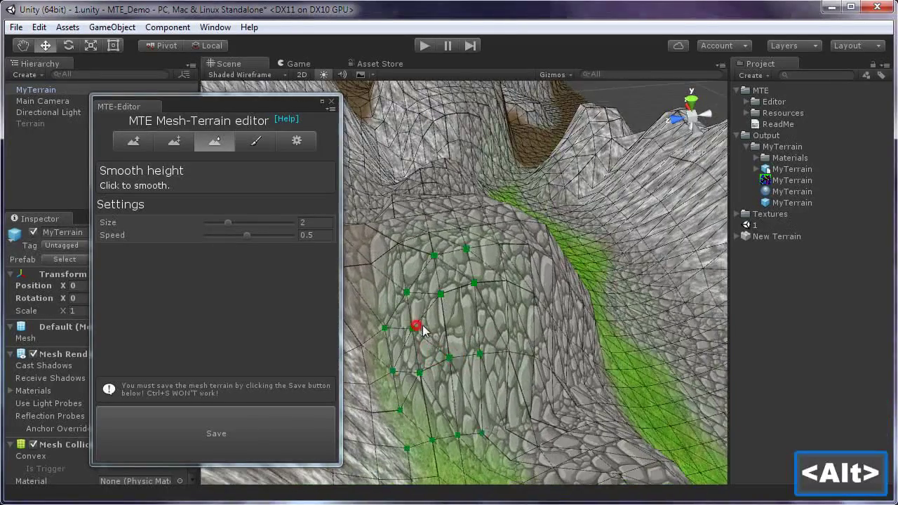
# - Enlarge the smoothing brush and even out the remaining bumps on the platform's side wall and upper rim
pyautogui.click(470, 337)
pyautogui.click(501, 341)
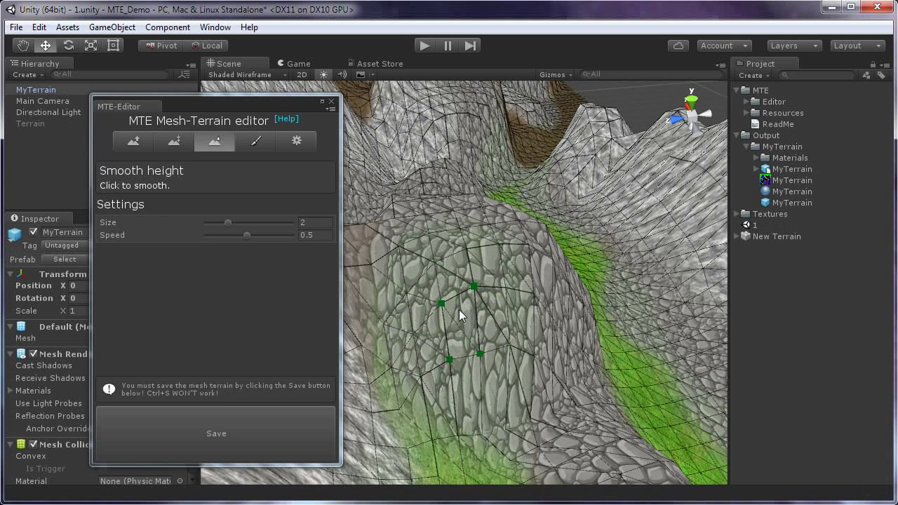
pyautogui.press('=')
pyautogui.click(451, 309)
pyautogui.press('=')
pyautogui.click(494, 298)
pyautogui.click(383, 277)
pyautogui.click(470, 329)
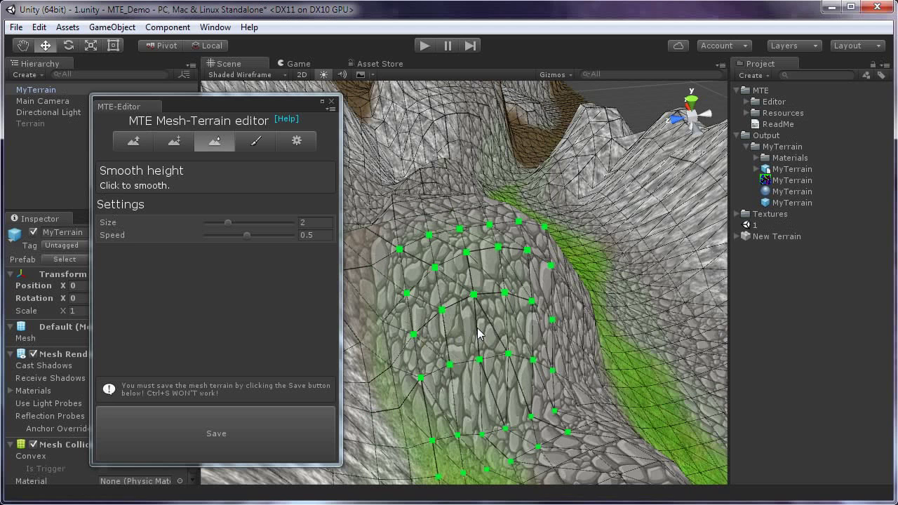
# - Switch to Paint Texture, try the available ground textures and the four brush shapes, and choose the brown dirt texture
pyautogui.press('F12')
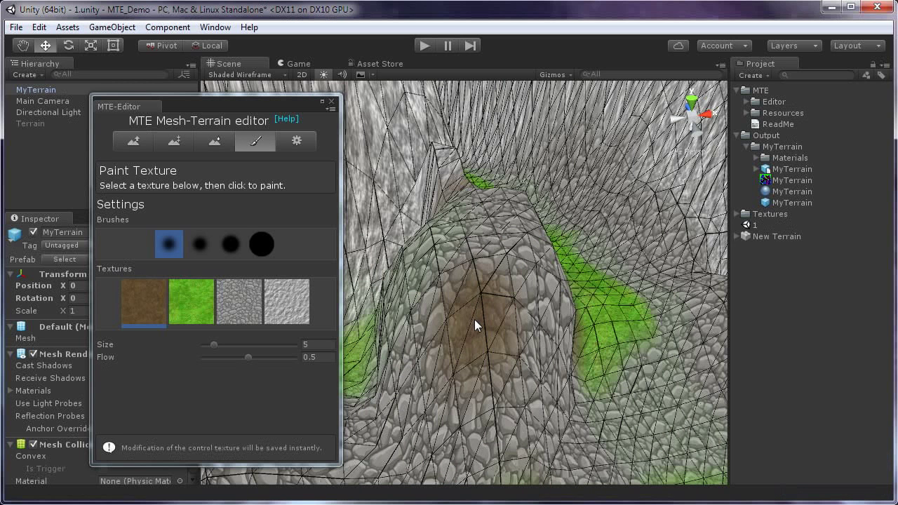
pyautogui.click(246, 144)
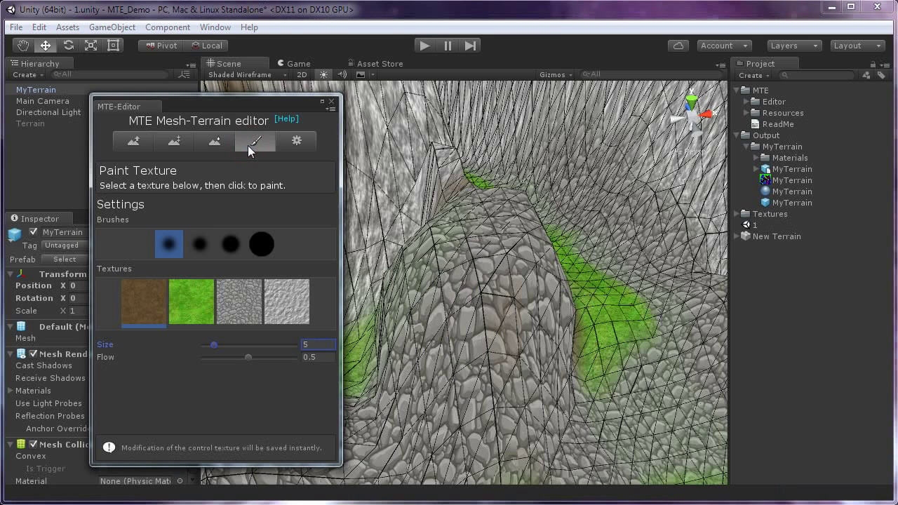
pyautogui.click(187, 315)
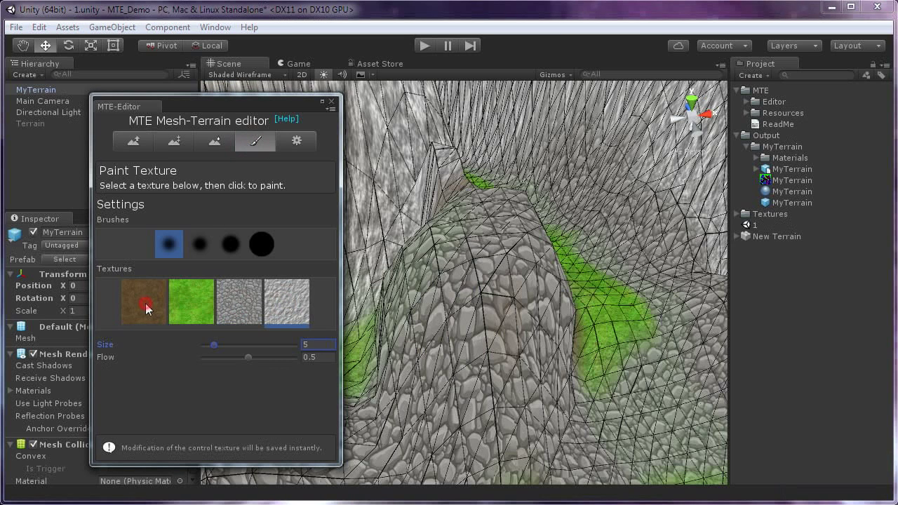
pyautogui.click(199, 244)
pyautogui.click(230, 244)
pyautogui.click(261, 244)
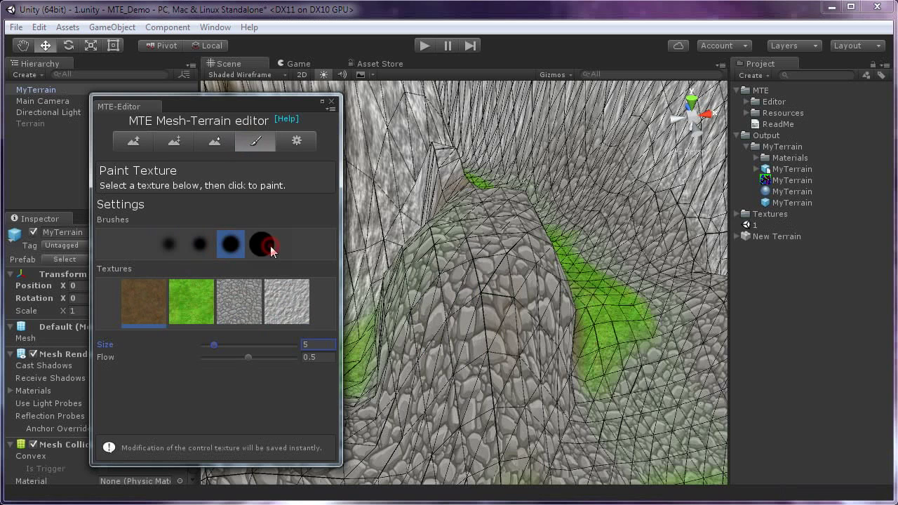
# - Paint brown dirt over the smoothed mound and the grass at its foot with the softest brush at size 5 and flow 0.5
pyautogui.moveTo(491, 329)
pyautogui.mouseDown()
pyautogui.moveTo(517, 367)
pyautogui.moveTo(477, 343)
pyautogui.moveTo(492, 353)
pyautogui.moveTo(485, 315)
pyautogui.moveTo(413, 360)
pyautogui.moveTo(547, 314)
pyautogui.mouseUp()
pyautogui.moveTo(450, 402); pyautogui.dragTo(609, 425)
pyautogui.moveTo(501, 413)
pyautogui.mouseDown(button='middle')
pyautogui.moveTo(444, 345)
pyautogui.moveTo(452, 340)
pyautogui.mouseUp(button='middle')
pyautogui.moveTo(589, 365)
pyautogui.mouseDown()
pyautogui.moveTo(603, 392)
pyautogui.moveTo(540, 416)
pyautogui.moveTo(503, 416)
pyautogui.mouseUp()
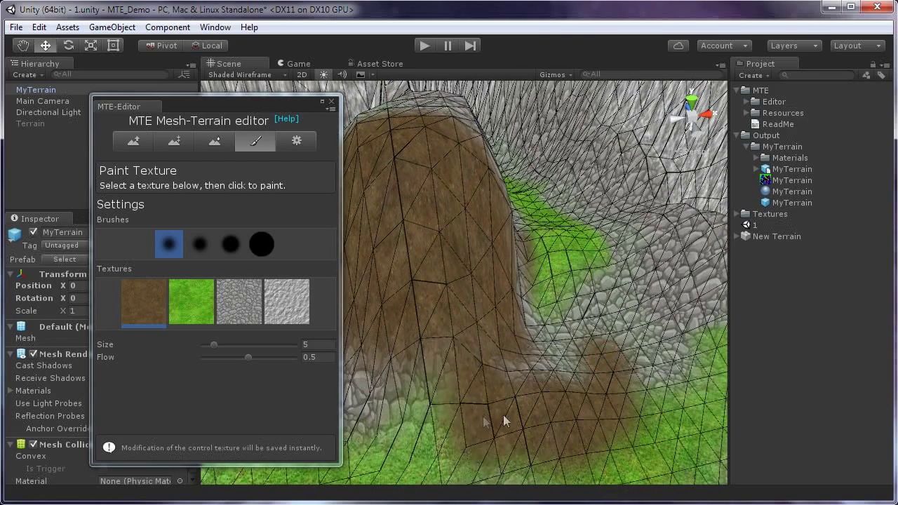
# - Paint green grass over the brown mound and its foot with the softest brush, reducing the flow to 0.124
pyautogui.click(209, 320)
pyautogui.moveTo(435, 389)
pyautogui.mouseDown()
pyautogui.moveTo(451, 270)
pyautogui.moveTo(516, 381)
pyautogui.moveTo(612, 403)
pyautogui.mouseUp()
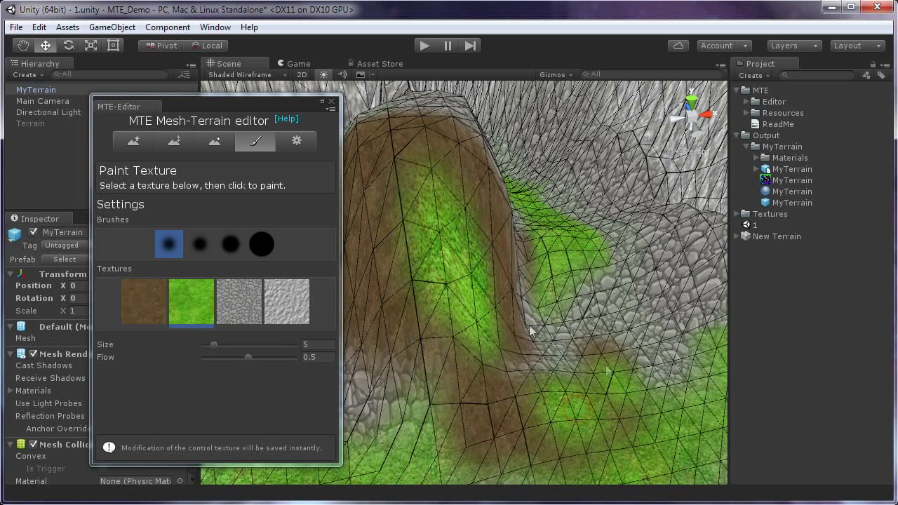
pyautogui.moveTo(247, 358); pyautogui.dragTo(213, 359)
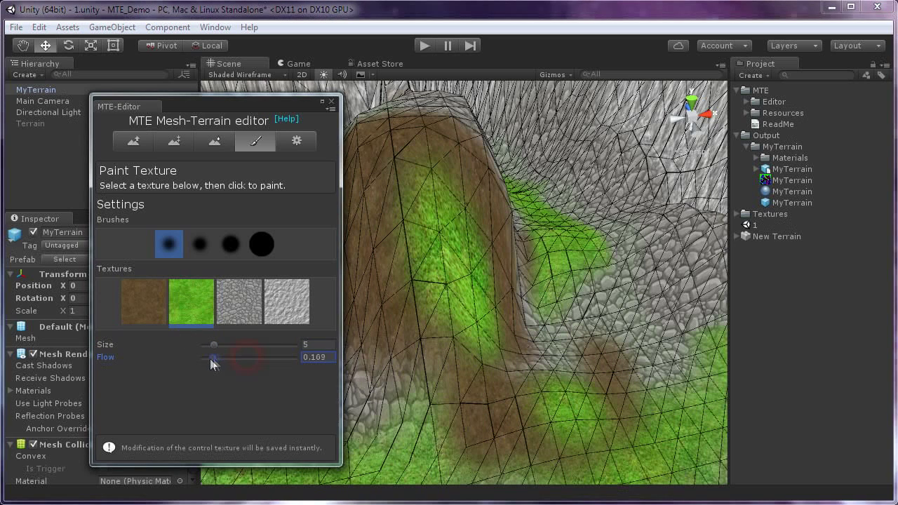
pyautogui.moveTo(411, 327); pyautogui.dragTo(599, 330, button='middle')
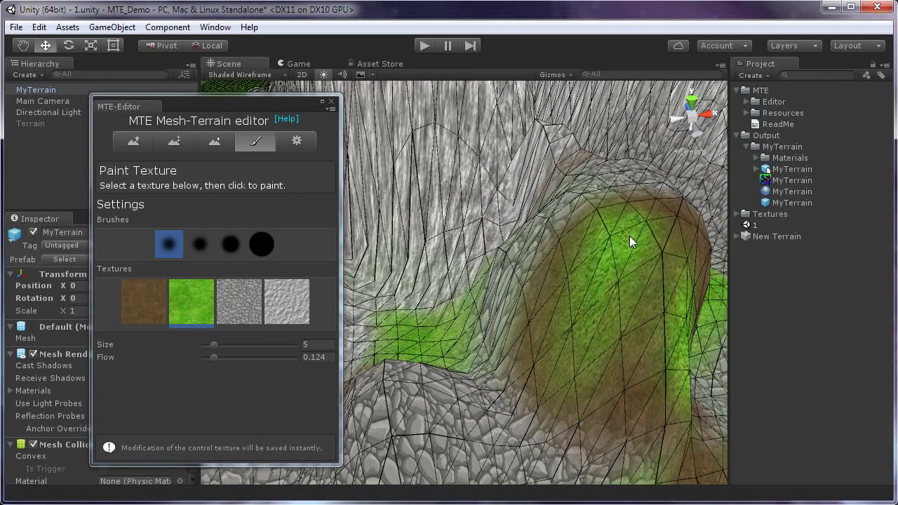
# - Paint the light grey rock texture over the mound's grassy face at flow 0.124, and enlarge the brush to size 13
pyautogui.click(287, 302)
pyautogui.moveTo(516, 327)
pyautogui.mouseDown()
pyautogui.moveTo(556, 313)
pyautogui.moveTo(538, 297)
pyautogui.moveTo(629, 238)
pyautogui.moveTo(623, 456)
pyautogui.moveTo(615, 287)
pyautogui.moveTo(641, 386)
pyautogui.moveTo(647, 465)
pyautogui.mouseUp()
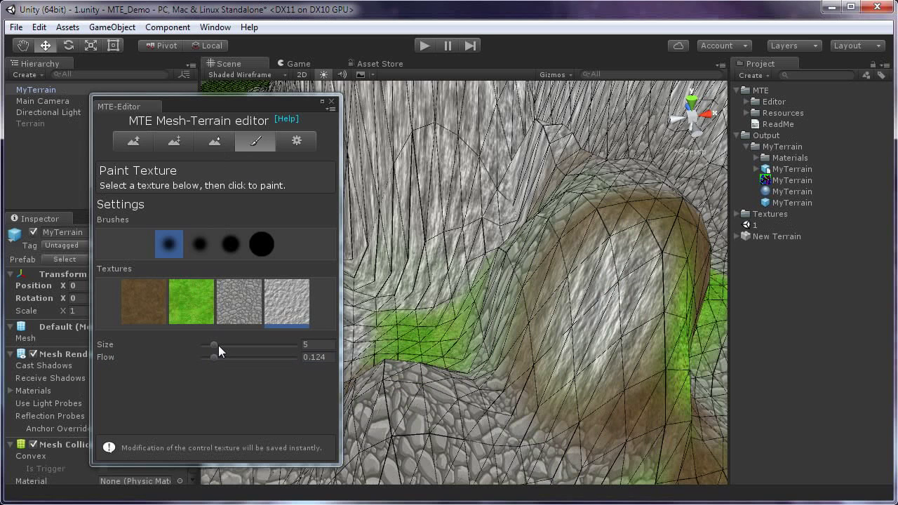
pyautogui.moveTo(216, 345); pyautogui.dragTo(235, 345)
pyautogui.click(562, 336)
pyautogui.hotkey('ctrl', 'z')
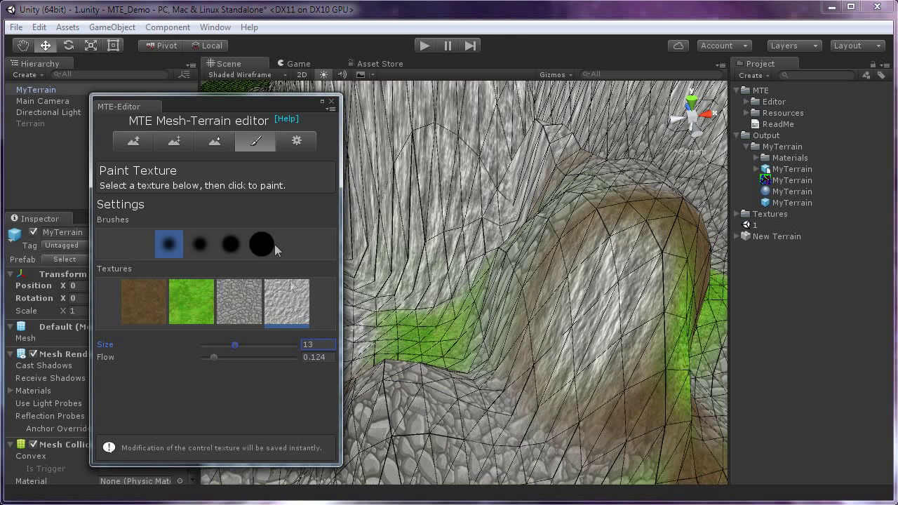
# - Paint green grass over the mound with the hardest brush shape at size 13 and flow 0.124
pyautogui.click(260, 243)
pyautogui.click(205, 305)
pyautogui.click(572, 331)
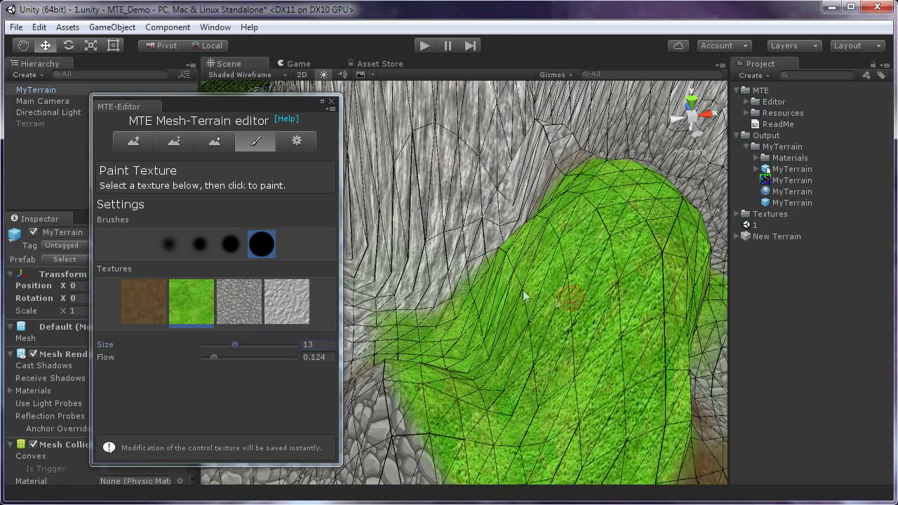
pyautogui.click(556, 314)
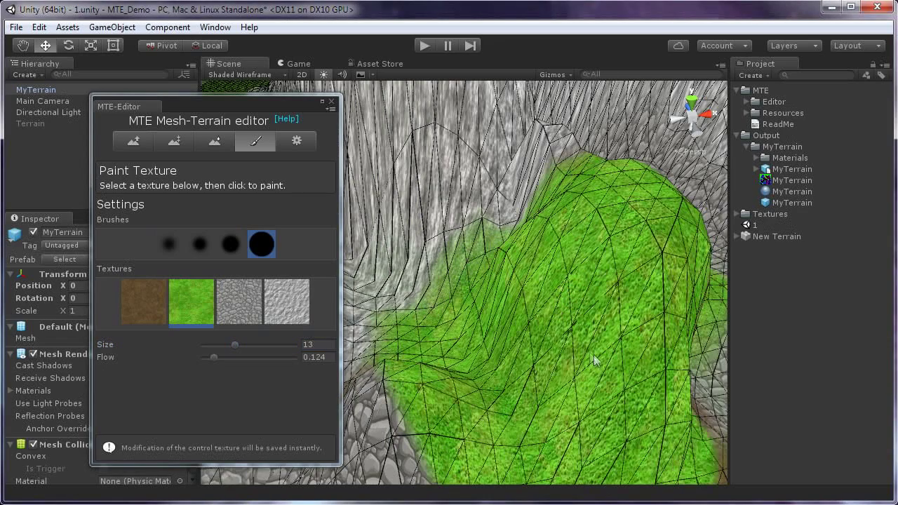
# - Brush green grass faintly over the grey cliff's base and the platform before it, moving the editor window out of the way
pyautogui.keyDown('alt'); pyautogui.moveTo(477, 290); pyautogui.dragTo(477, 238); pyautogui.keyUp('alt')
pyautogui.moveTo(477, 238); pyautogui.dragTo(458, 296, button='middle')
pyautogui.moveTo(457, 290); pyautogui.dragTo(483, 306)
pyautogui.hotkey('ctrl', 'z')
pyautogui.hotkey('ctrl', 'z')
pyautogui.moveTo(238, 110); pyautogui.dragTo(166, 117)
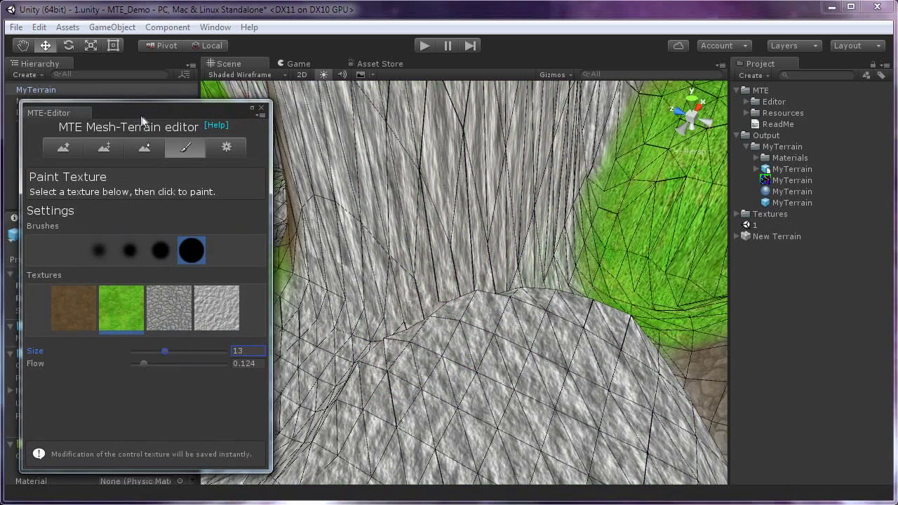
pyautogui.hotkey('ctrl', 'y')
pyautogui.hotkey('ctrl', 'y')
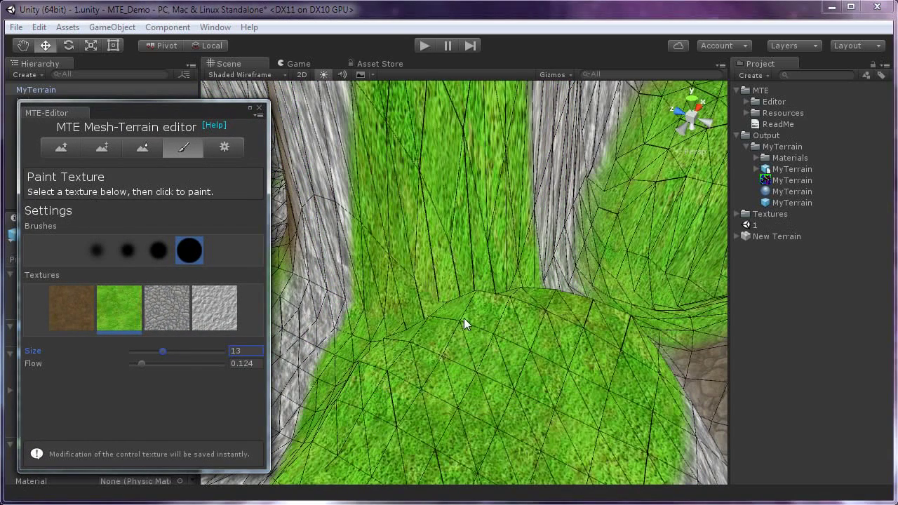
# - Shrink the grass brush step by step over the platform at the cliff's foot
pyautogui.hotkey('ctrl', 'z')
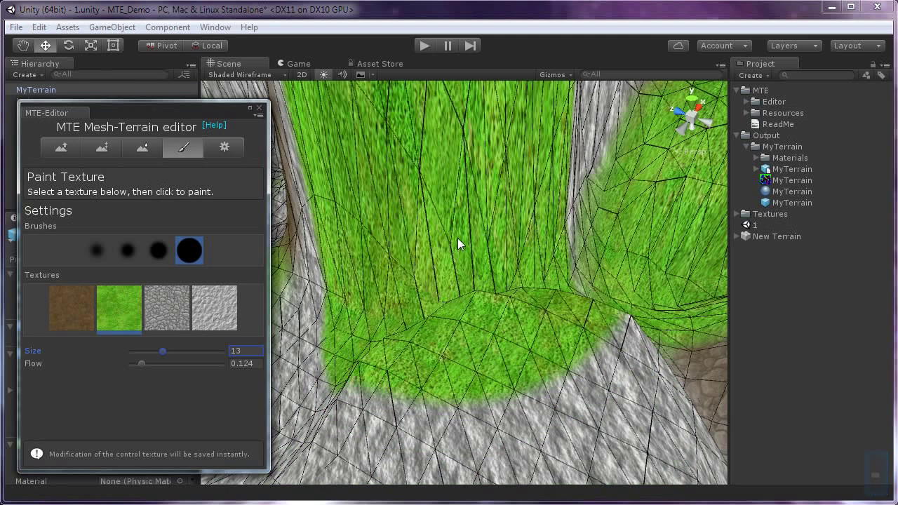
pyautogui.hotkey('ctrl', 'y')
pyautogui.hotkey('ctrl', 'z')
pyautogui.hotkey('ctrl', 'z')
pyautogui.hotkey('ctrl', 'z')
pyautogui.hotkey('ctrl', 'z')
pyautogui.hotkey('ctrl', 'z')
pyautogui.hotkey('ctrl', 'z')
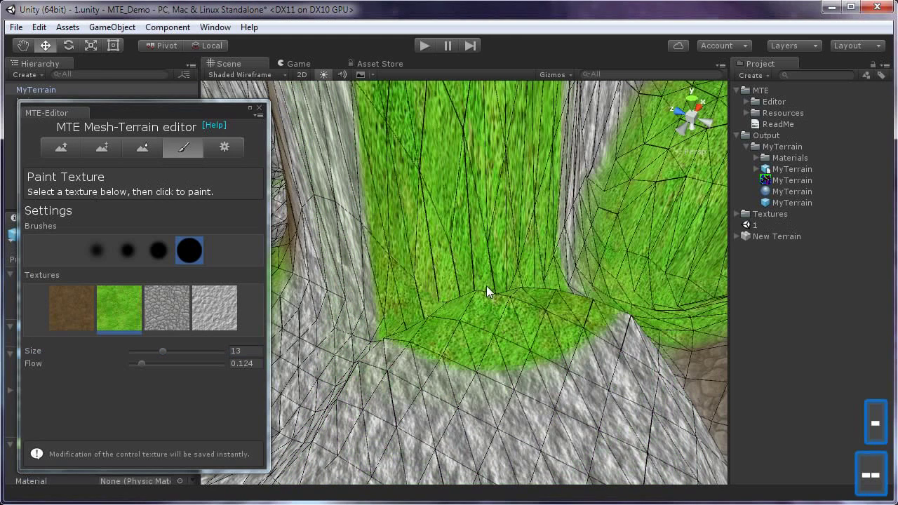
pyautogui.hotkey('ctrl', 'z')
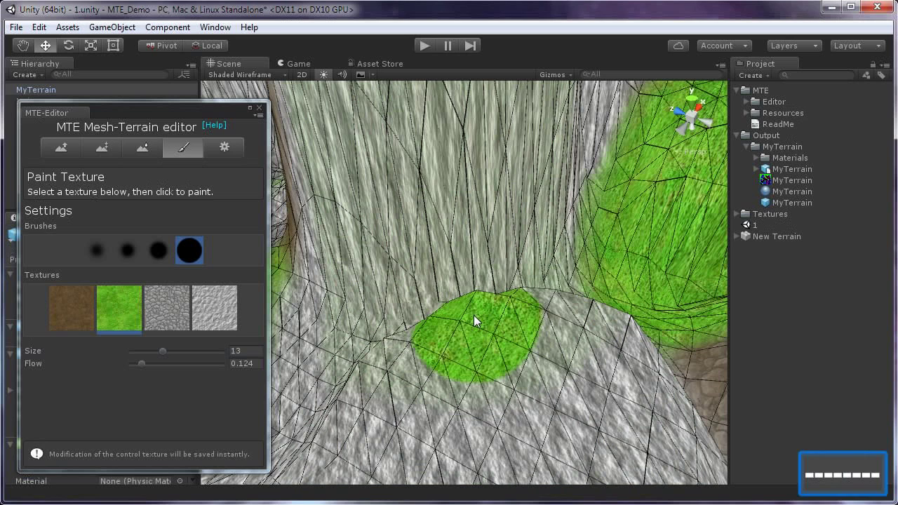
# - Enlarge the grass brush over the platform and dab a faint round grass patch onto it
pyautogui.hotkey('ctrl', 'y')
pyautogui.hotkey('ctrl', 'y')
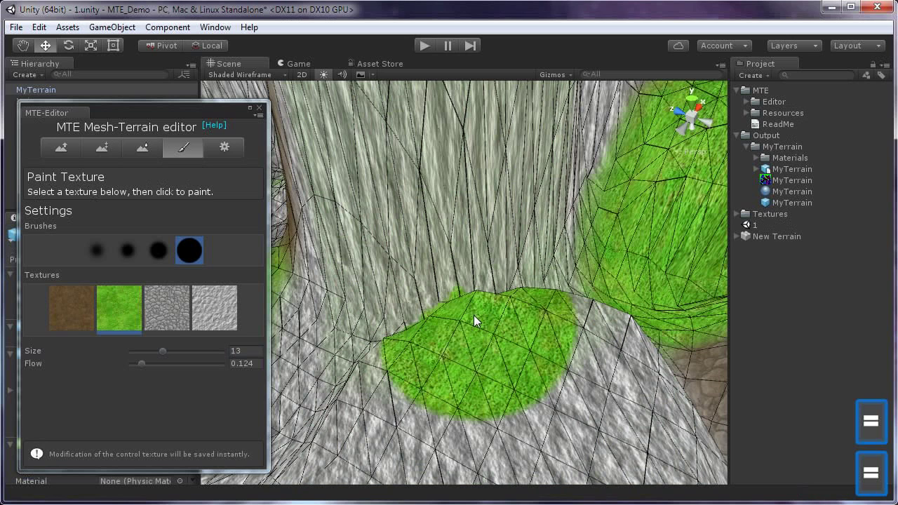
pyautogui.hotkey('ctrl', 'y')
pyautogui.hotkey('ctrl', 'y')
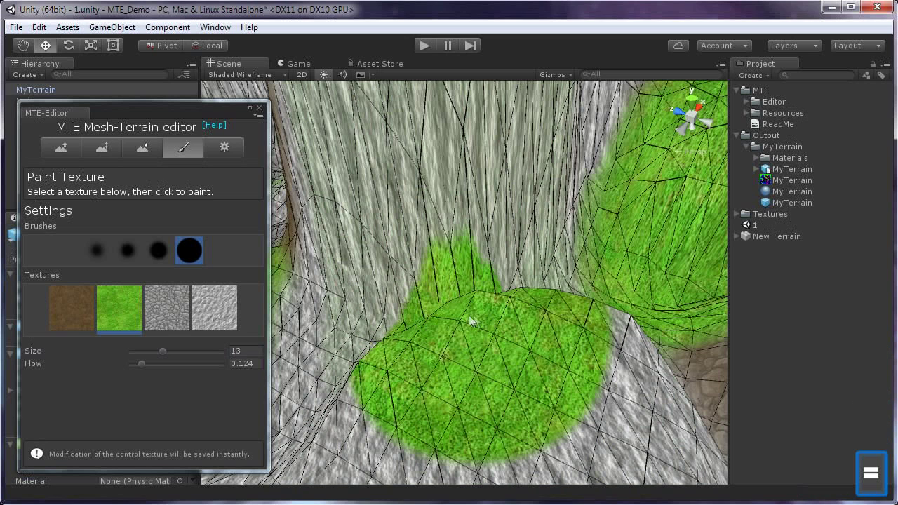
pyautogui.click(465, 321)
# - Try smaller and larger sizes of the grass brush on the cliff face above the platform
pyautogui.hotkey('ctrl', 'z')
pyautogui.hotkey('ctrl', 'z')
pyautogui.hotkey('ctrl', 'y')
pyautogui.hotkey('ctrl', 'y')
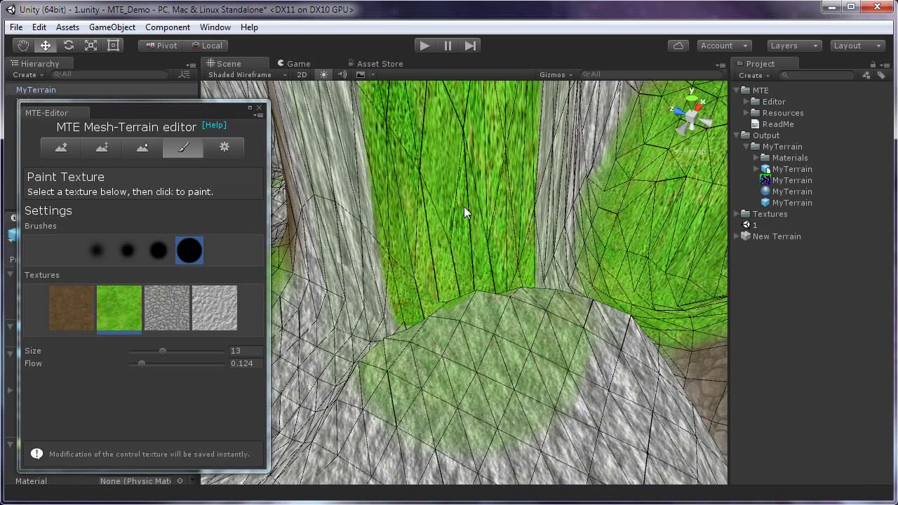
pyautogui.hotkey('ctrl', 'z')
pyautogui.hotkey('ctrl', 'z')
pyautogui.hotkey('ctrl', 'z')
pyautogui.hotkey('ctrl', 'z')
pyautogui.hotkey('ctrl', 'y')
pyautogui.hotkey('ctrl', 'y')
pyautogui.hotkey('ctrl', 'y')
pyautogui.hotkey('ctrl', 'y')
pyautogui.hotkey('ctrl', 'z')
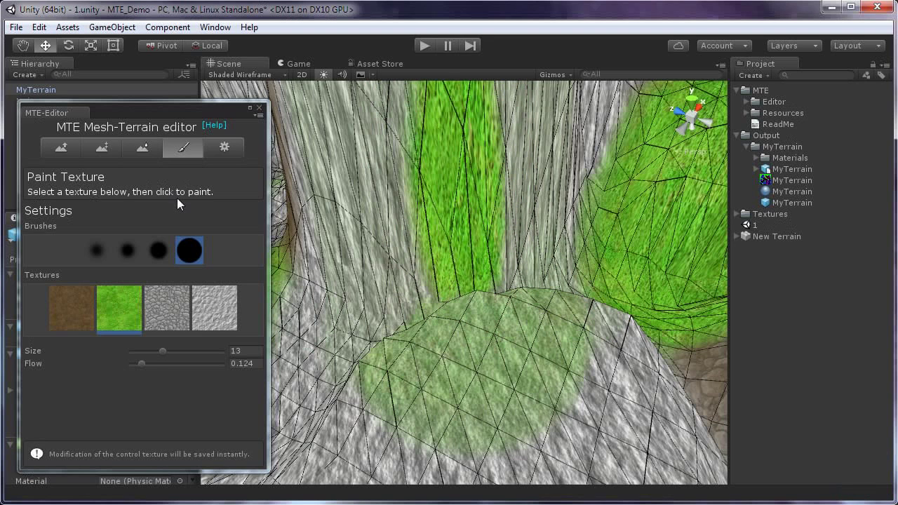
pyautogui.press('[')
pyautogui.press('[')
pyautogui.press('[')
pyautogui.press('[')
pyautogui.press('[')
pyautogui.press('[')
pyautogui.press('[')
pyautogui.press('[')
pyautogui.press('[')
pyautogui.press('[')
pyautogui.press('F12')
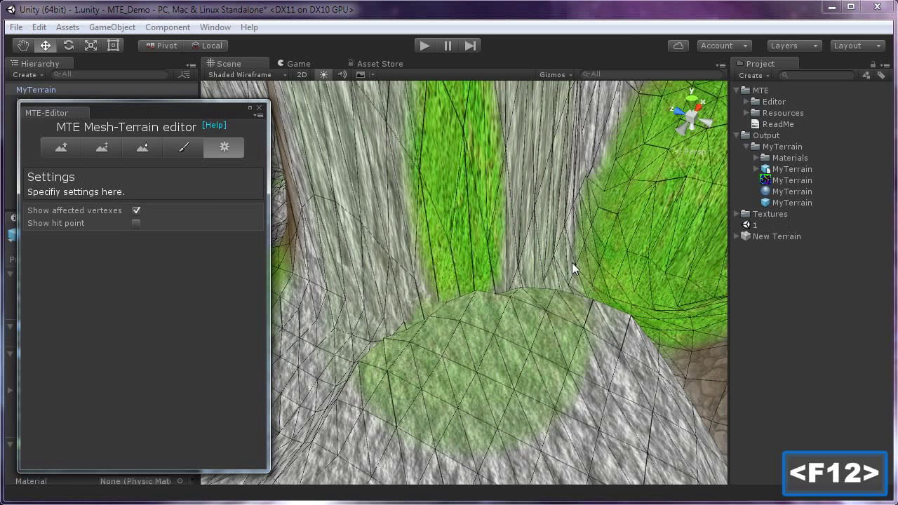
# - Turn off the display of affected vertexes and lower the platform at the cliff's foot at size 3 and strength 0.66
pyautogui.click(225, 150)
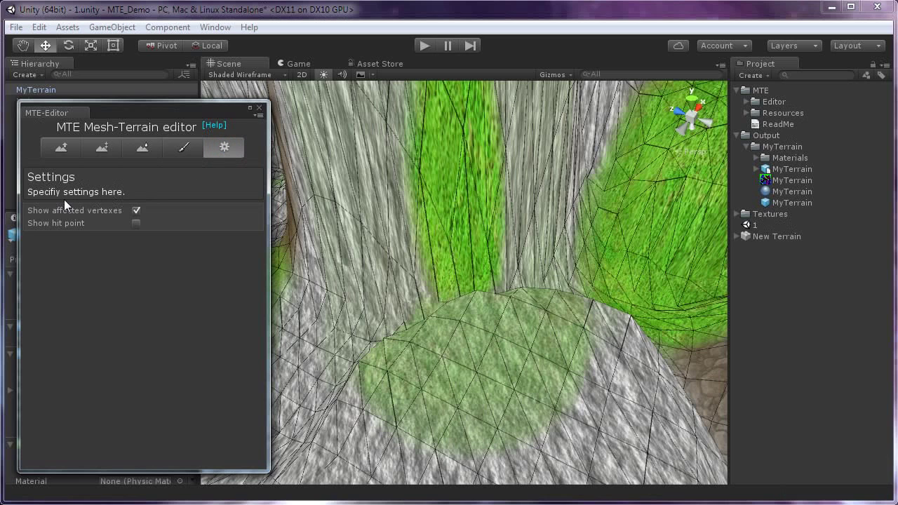
pyautogui.click(62, 149)
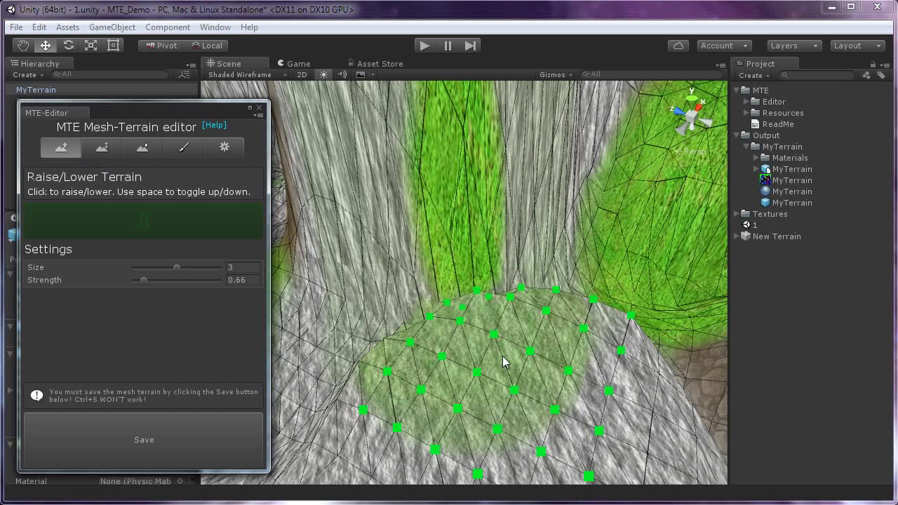
pyautogui.click(224, 147)
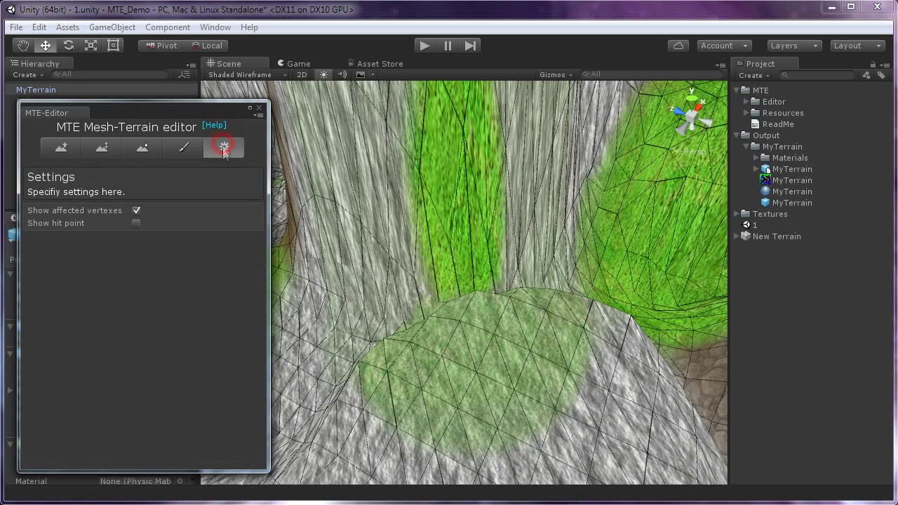
pyautogui.click(57, 150)
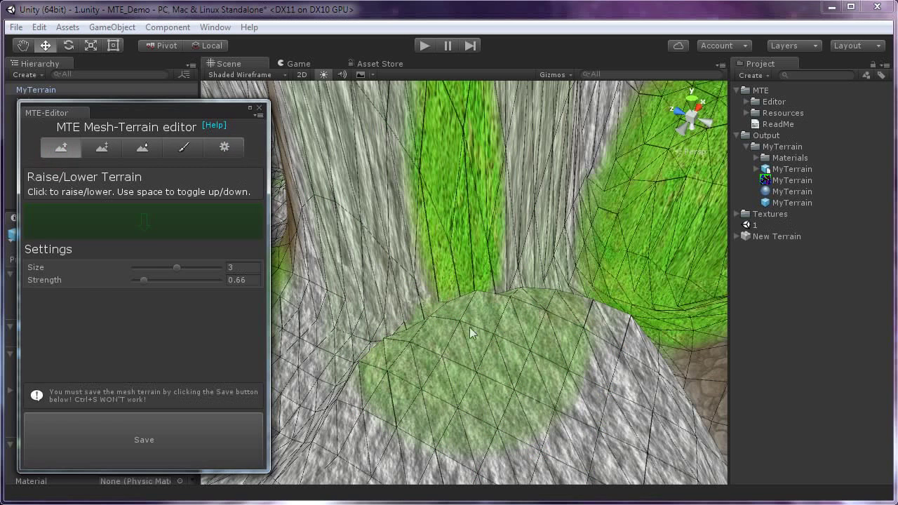
pyautogui.click(502, 355)
pyautogui.click(572, 354)
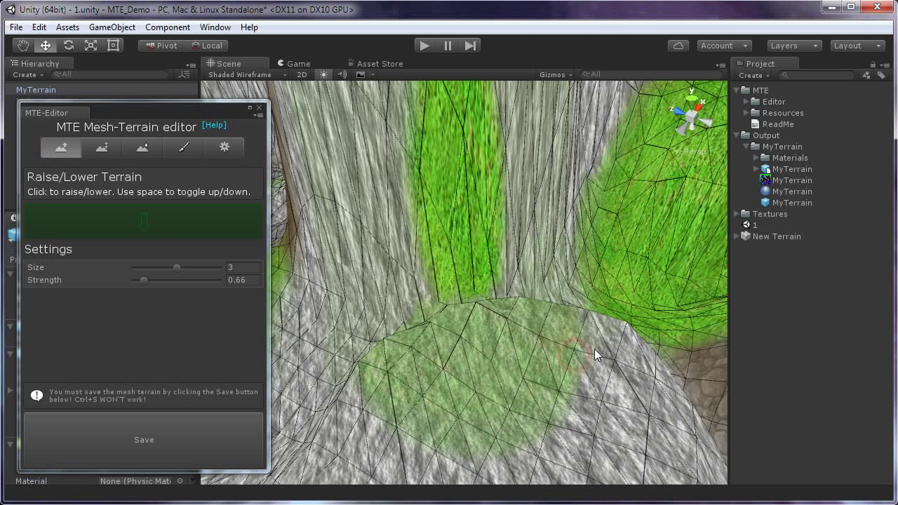
pyautogui.click(421, 382)
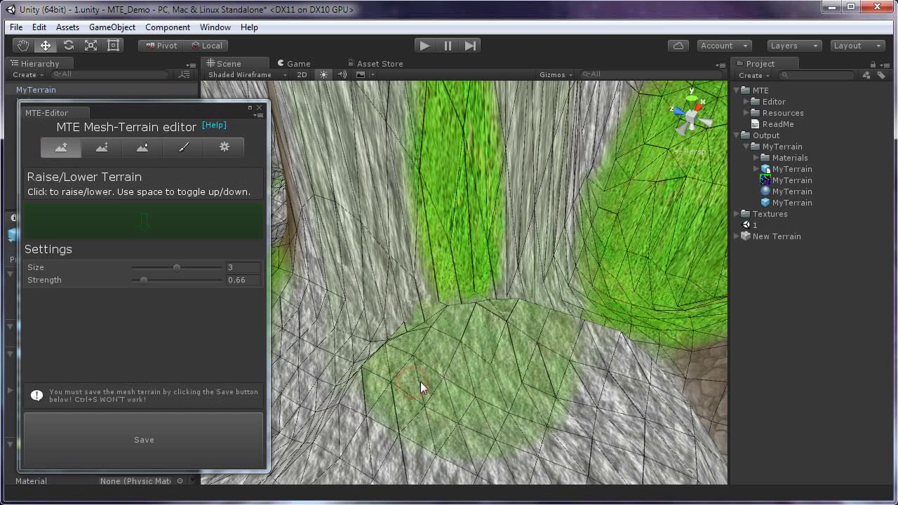
# - Show only the hit point instead of the affected vertexes, and lower the platform's back edge further at size 3
pyautogui.click(226, 150)
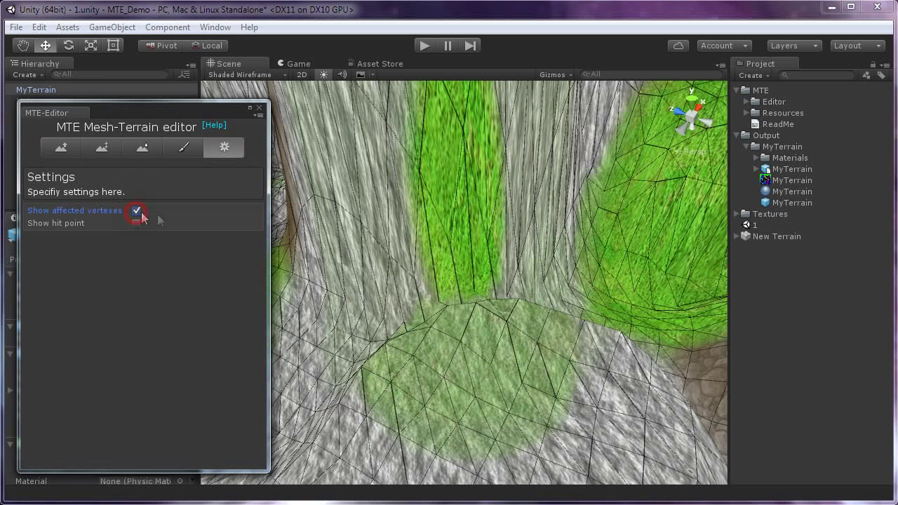
pyautogui.click(61, 147)
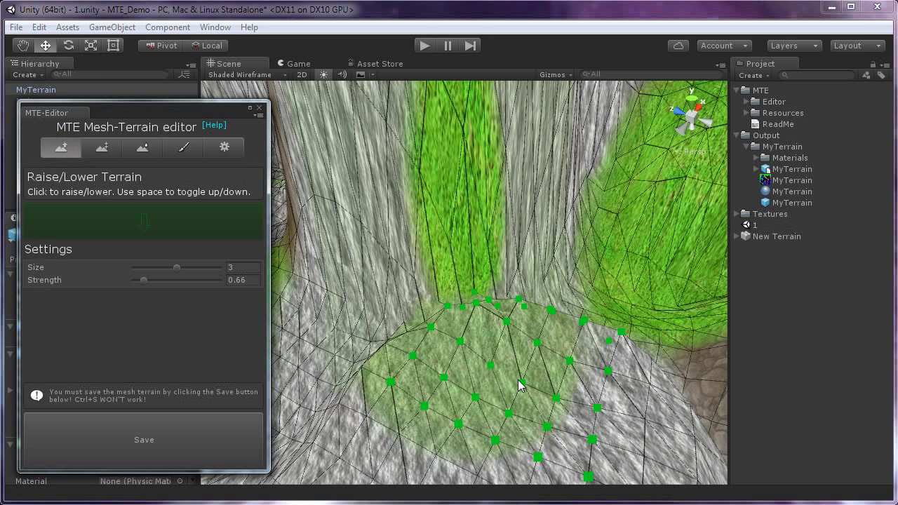
pyautogui.click(226, 147)
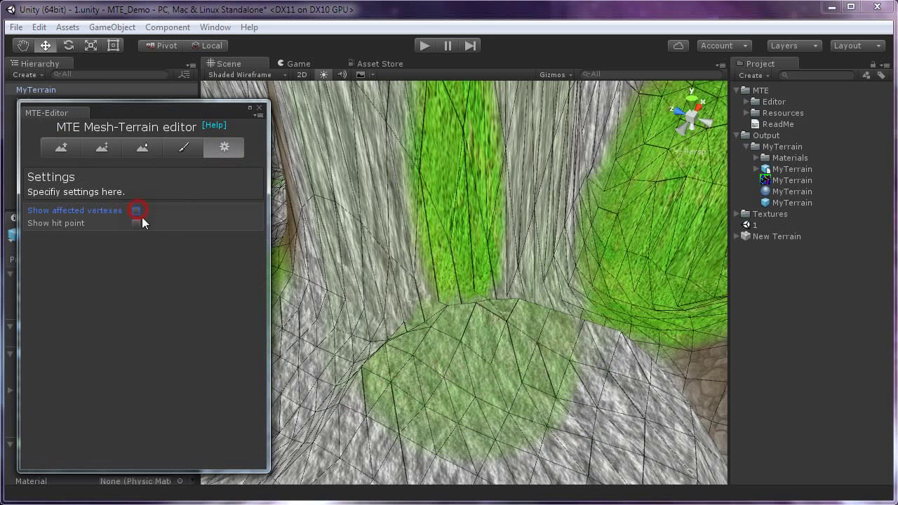
pyautogui.click(59, 148)
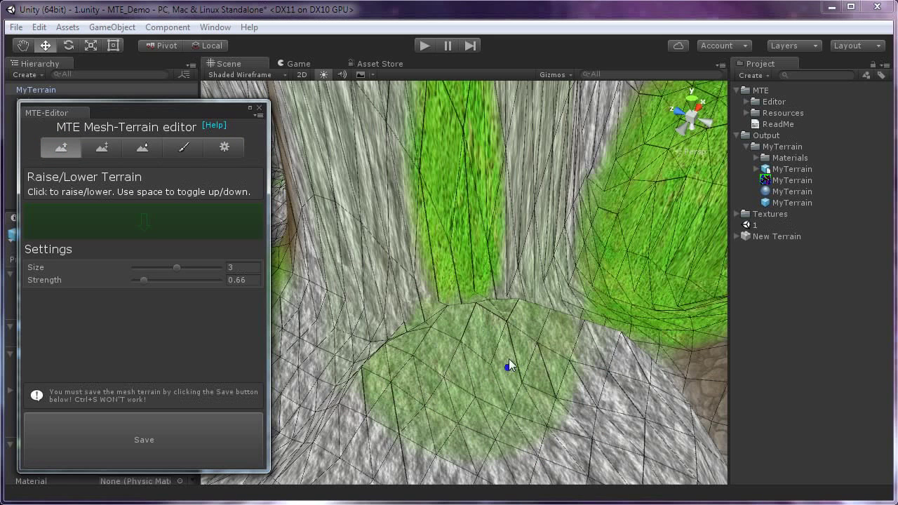
pyautogui.click(511, 331)
pyautogui.click(400, 358)
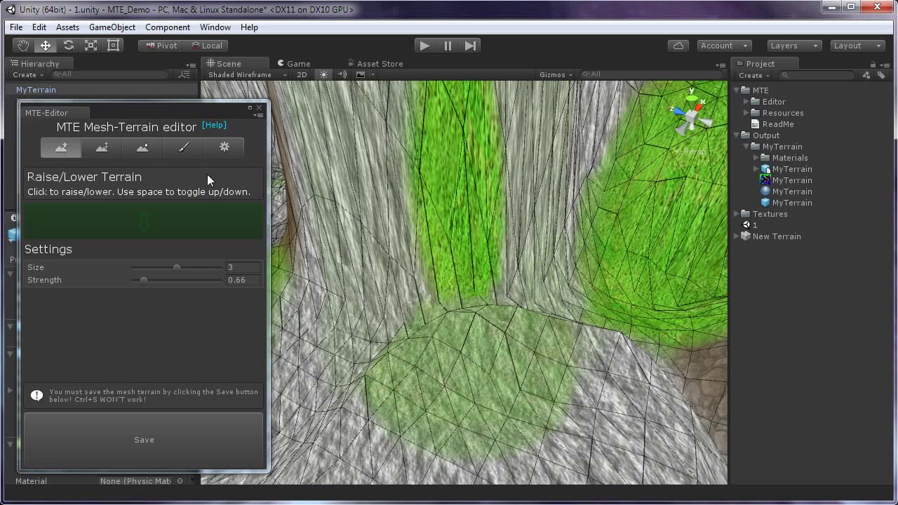
# - Sample terrain heights and reshape the platform at the cliff's foot with Paint Height at size 1 and speed 0.61
pyautogui.click(103, 148)
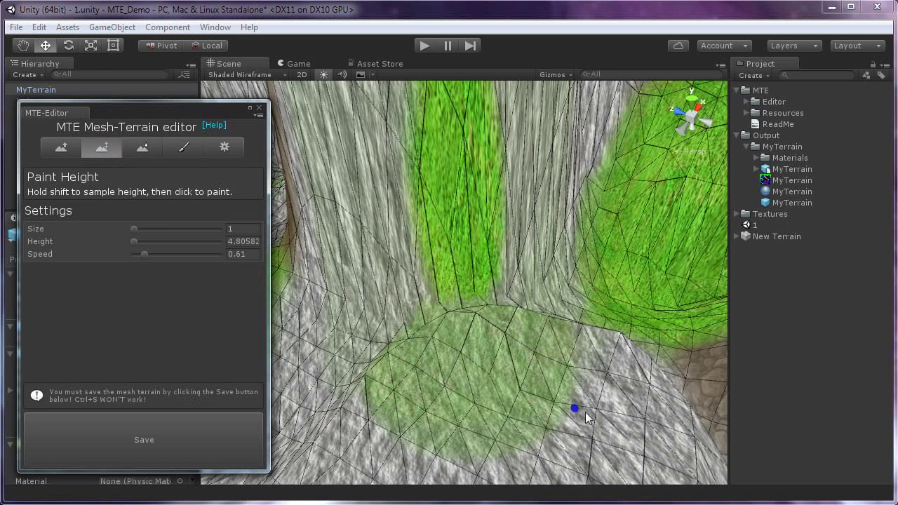
pyautogui.click(576, 410)
pyautogui.press('shift')
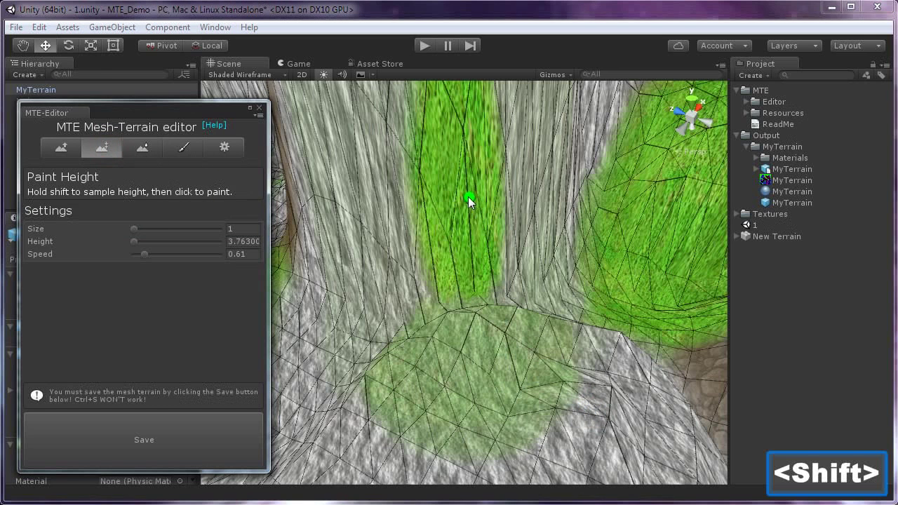
pyautogui.moveTo(509, 381)
pyautogui.mouseDown()
pyautogui.moveTo(537, 375)
pyautogui.moveTo(467, 391)
pyautogui.moveTo(447, 348)
pyautogui.moveTo(531, 344)
pyautogui.moveTo(478, 415)
pyautogui.moveTo(475, 328)
pyautogui.moveTo(425, 337)
pyautogui.moveTo(486, 358)
pyautogui.mouseUp()
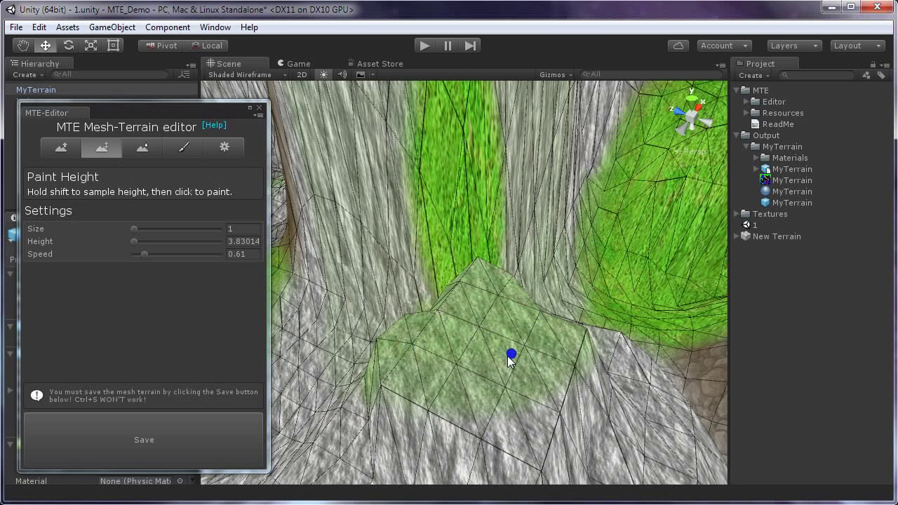
# - Turn off the hit point display and lower one side of the reshaped platform at size 3 and strength 0.66
pyautogui.click(224, 146)
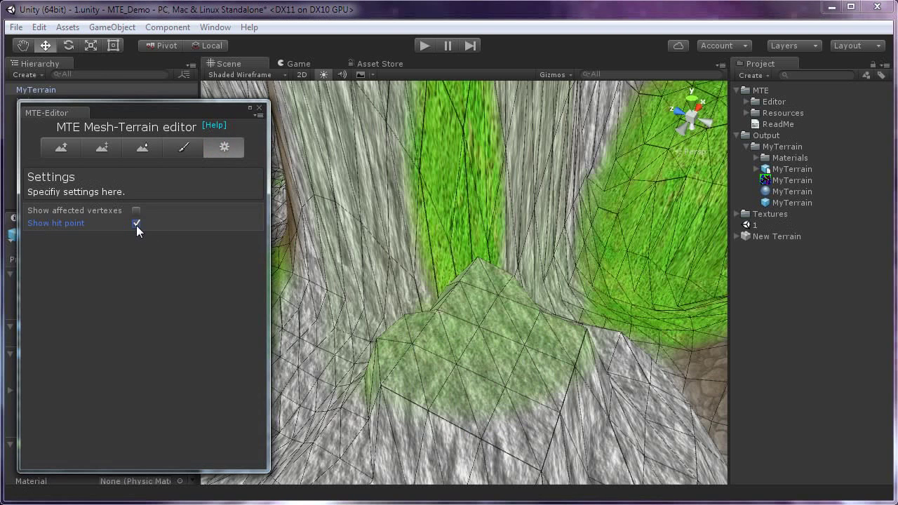
pyautogui.click(70, 149)
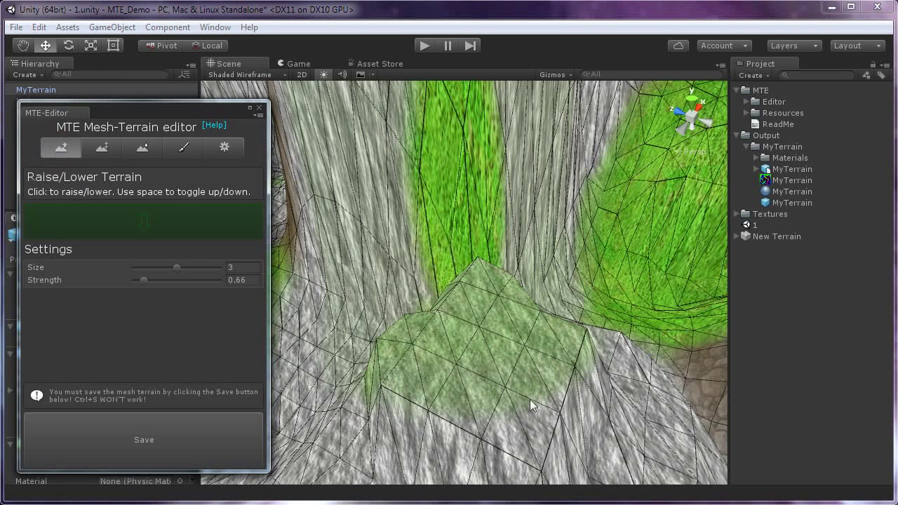
pyautogui.click(599, 408)
pyautogui.click(589, 431)
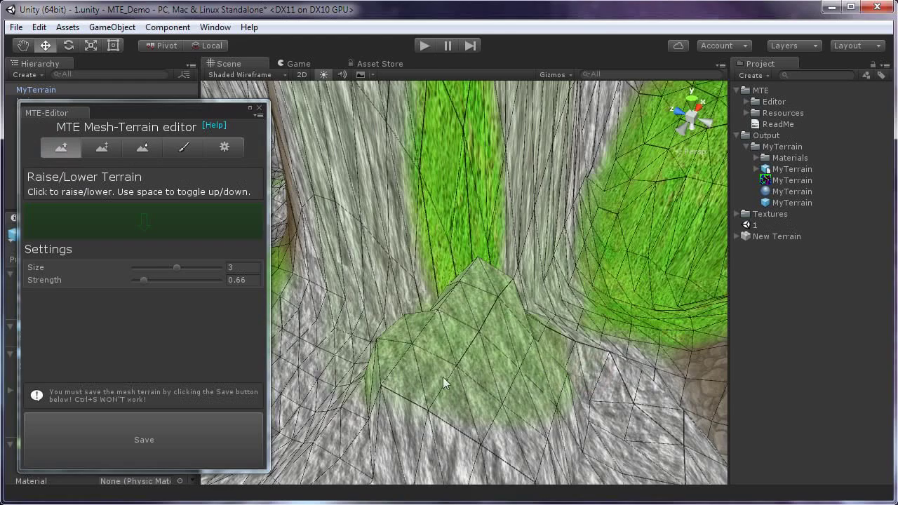
pyautogui.press('F12')
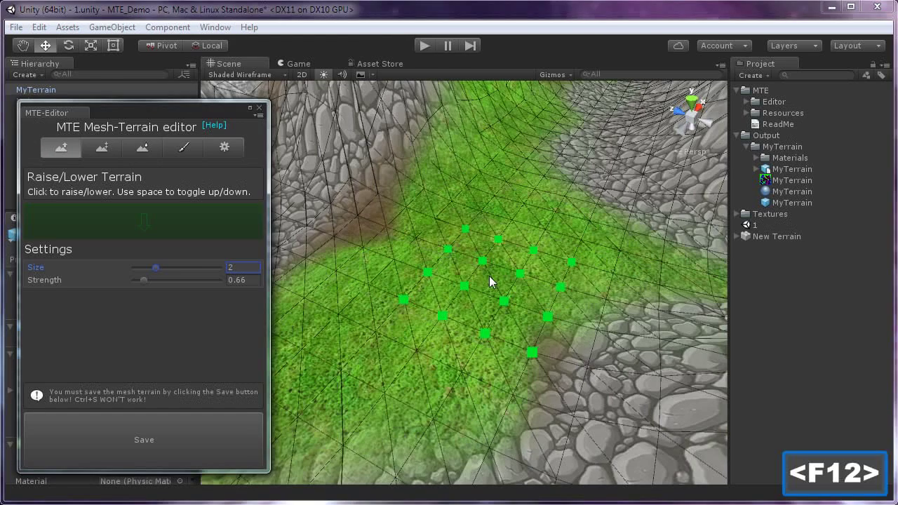
# - Try lowering the grassy valley floor at size 2 and strength 0.66, and undo the strokes
pyautogui.moveTo(489, 276)
pyautogui.mouseDown()
pyautogui.moveTo(485, 269)
pyautogui.moveTo(456, 284)
pyautogui.mouseUp()
pyautogui.moveTo(443, 314)
pyautogui.mouseDown()
pyautogui.moveTo(502, 321)
pyautogui.moveTo(488, 330)
pyautogui.moveTo(498, 318)
pyautogui.moveTo(510, 382)
pyautogui.moveTo(507, 373)
pyautogui.mouseUp()
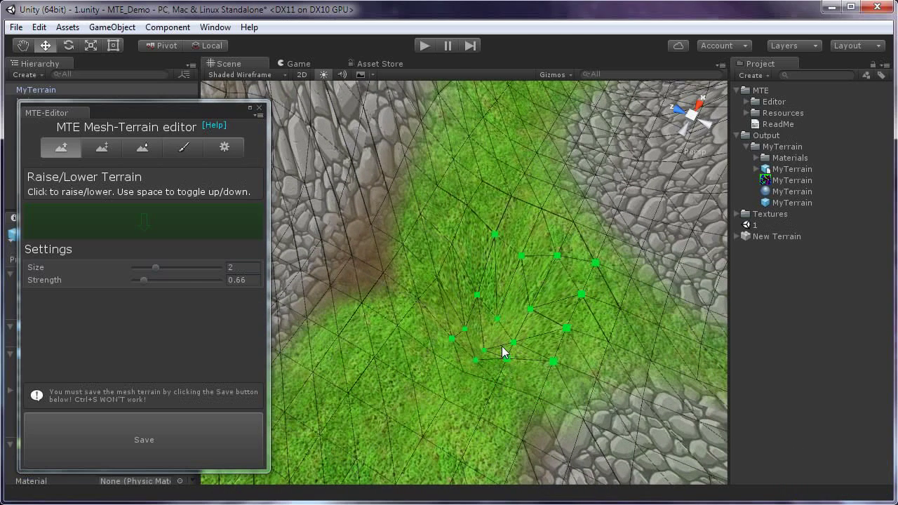
pyautogui.press('pageup')
pyautogui.press('pageup')
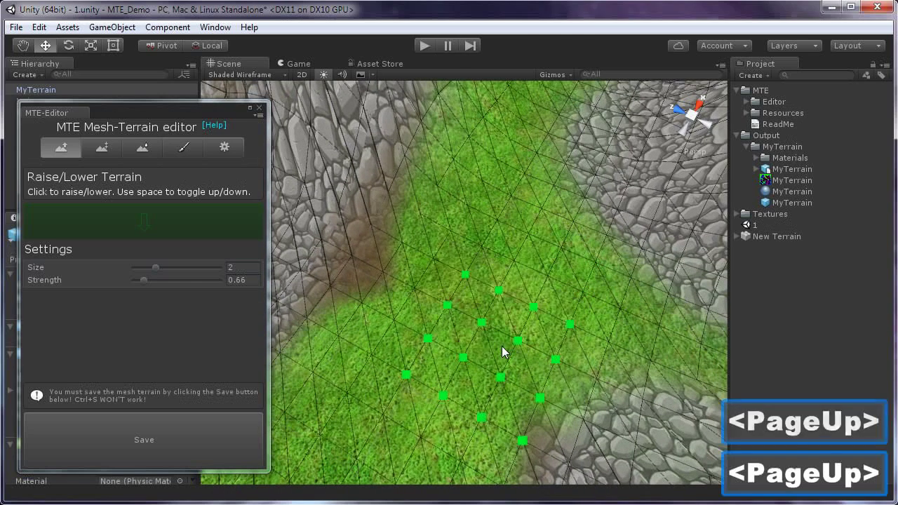
# - Switch the brush to raising and pull up several peaks across the grass and the rocky slope at size 2 and strength 0.66
pyautogui.press('space')
pyautogui.moveTo(505, 323)
pyautogui.mouseDown()
pyautogui.moveTo(506, 302)
pyautogui.moveTo(497, 326)
pyautogui.mouseUp()
pyautogui.scroll(-2, 497, 325)
pyautogui.click(404, 391)
pyautogui.moveTo(405, 396); pyautogui.dragTo(388, 357)
pyautogui.click(429, 213)
pyautogui.moveTo(608, 189)
pyautogui.mouseDown()
pyautogui.moveTo(618, 191)
pyautogui.moveTo(636, 231)
pyautogui.moveTo(634, 259)
pyautogui.mouseUp()
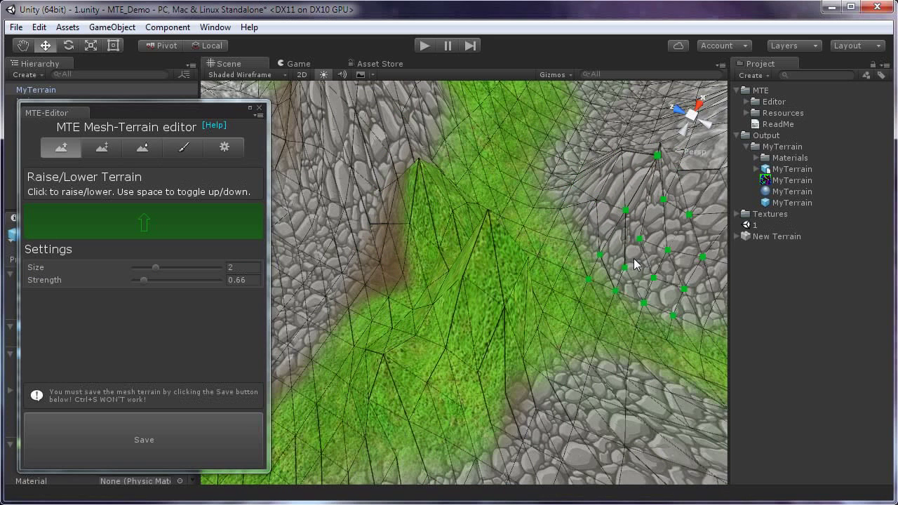
# - Undo the raise strokes on the rocky slope and the outer grass, back to the central peak
pyautogui.press('pageup')
pyautogui.press('pageup')
pyautogui.press('pageup')
pyautogui.press('pageup')
pyautogui.press('pageup')
pyautogui.press('pageup')
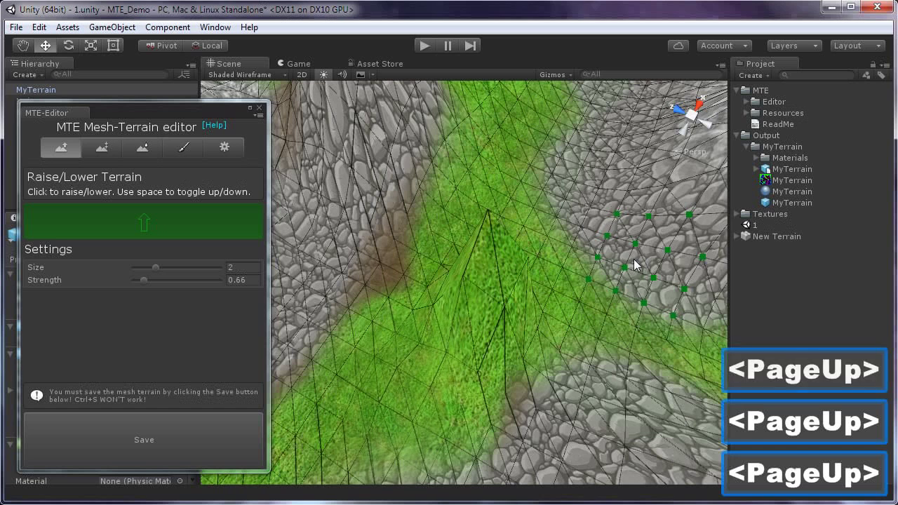
# - Redo the raise strokes on the grass, and undo them again back to the central peak
pyautogui.press('pagedown')
pyautogui.press('pagedown')
pyautogui.press('pagedown')
pyautogui.press('pagedown')
pyautogui.press('pagedown')
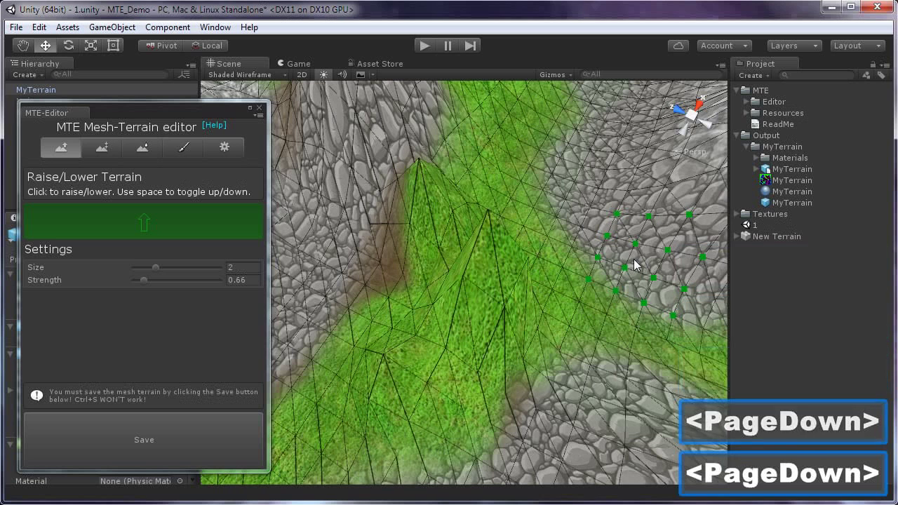
pyautogui.press('pageup')
pyautogui.press('pageup')
pyautogui.press('pageup')
pyautogui.press('pageup')
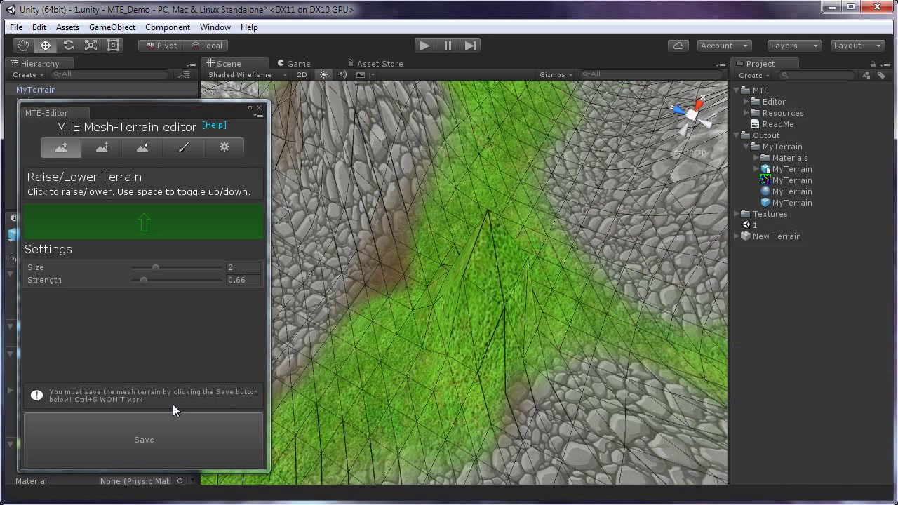
# - Save the mesh terrain with the central peak and try undo and redo on the saved terrain
pyautogui.click(148, 446)
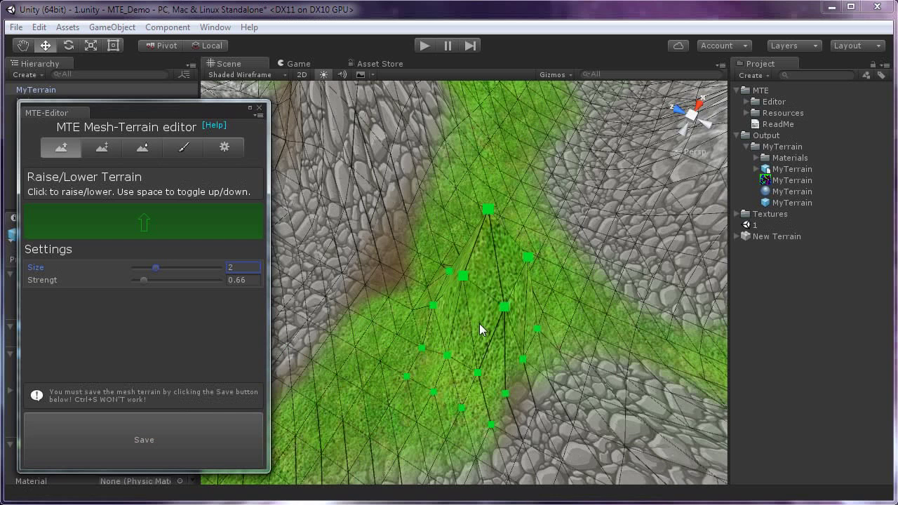
pyautogui.press('pageup')
pyautogui.press('pagedown')
pyautogui.press('pagedown')
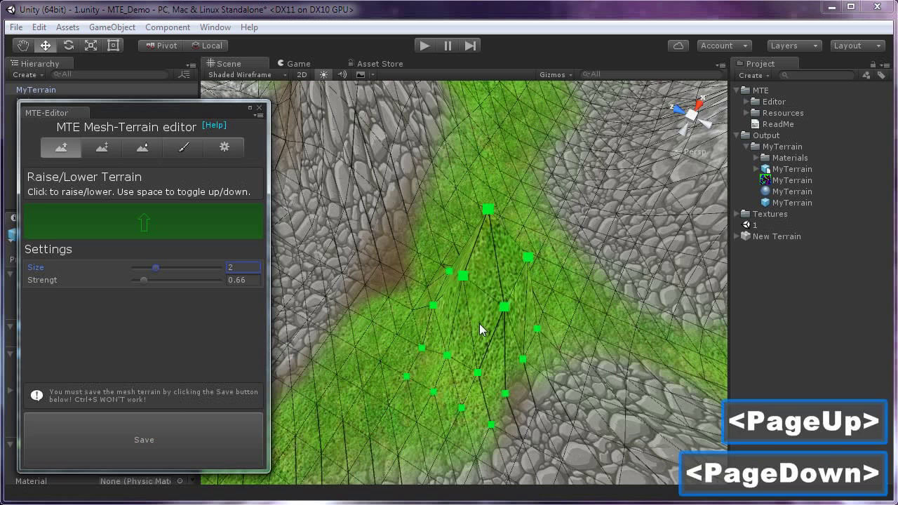
# - Raise the central grass peak once more at size 2 and strength 0.66, and undo the raising back to flat grass
pyautogui.click(479, 324)
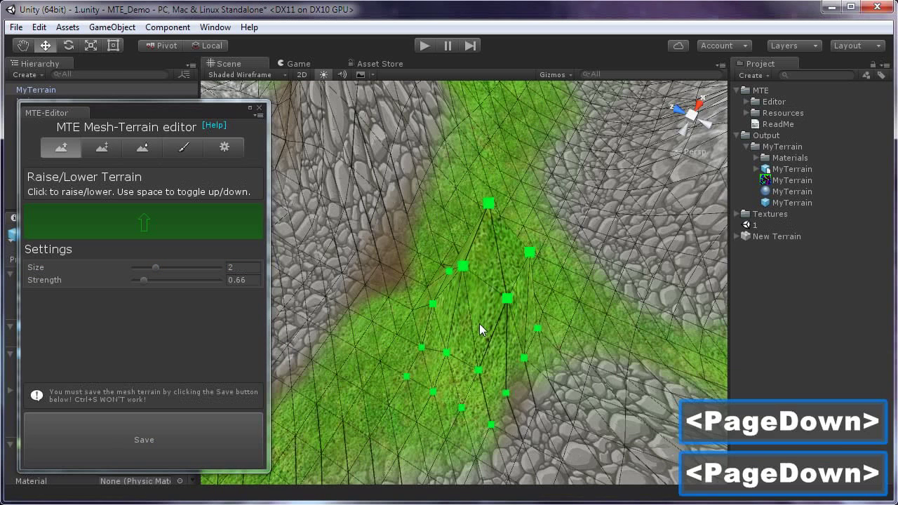
pyautogui.press('pageup')
pyautogui.press('pageup')
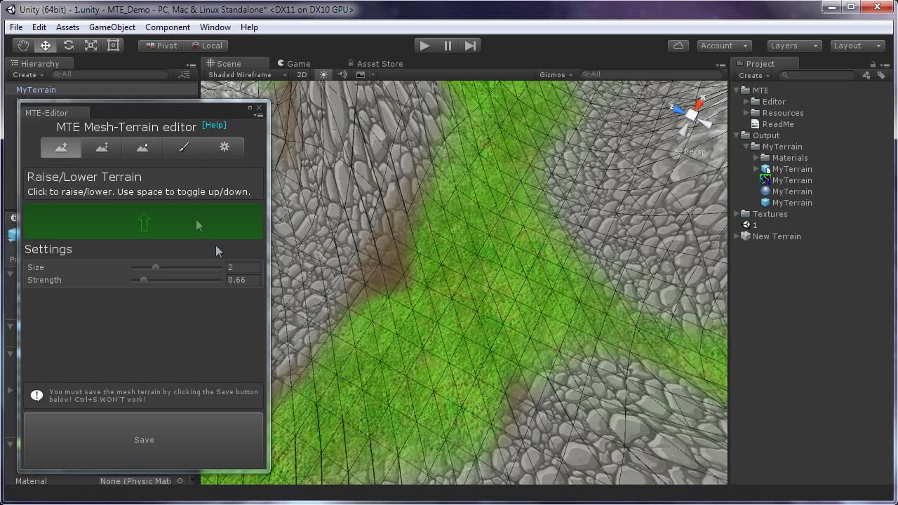
# - Paint the grey cobblestone texture over parts of the grass with the largest brush at size 3 and flow 0.124
pyautogui.click(182, 148)
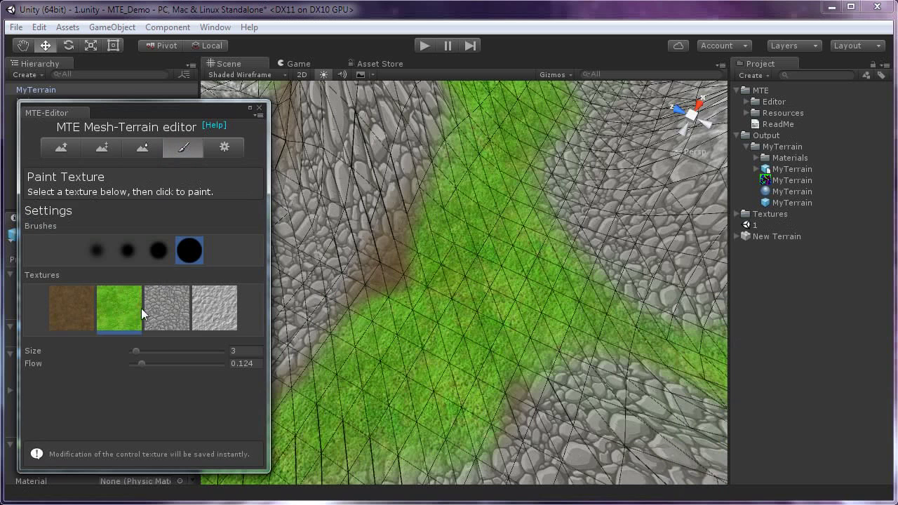
pyautogui.click(167, 314)
pyautogui.click(455, 306)
pyautogui.moveTo(465, 308)
pyautogui.mouseDown()
pyautogui.moveTo(481, 239)
pyautogui.moveTo(535, 245)
pyautogui.moveTo(566, 310)
pyautogui.moveTo(489, 372)
pyautogui.mouseUp()
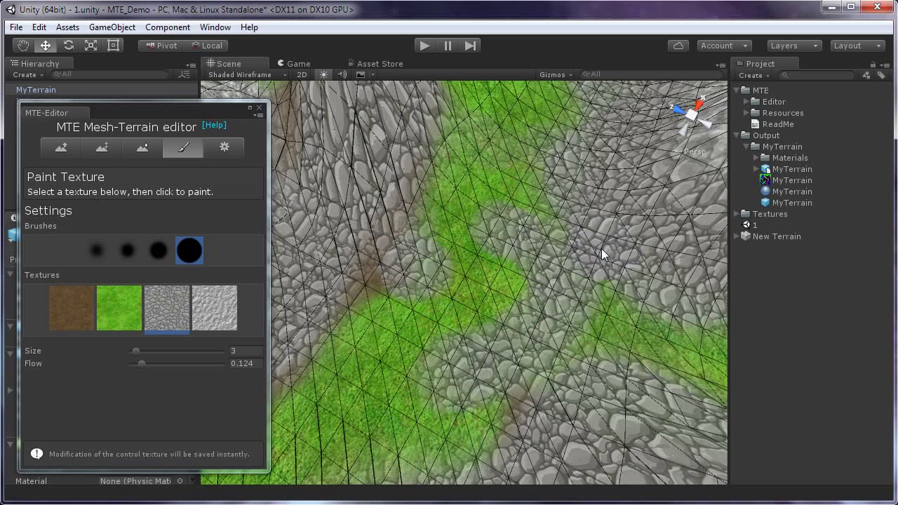
# - Undo the last cobblestone paint strokes and redo them
pyautogui.press('pageup')
pyautogui.press('pageup')
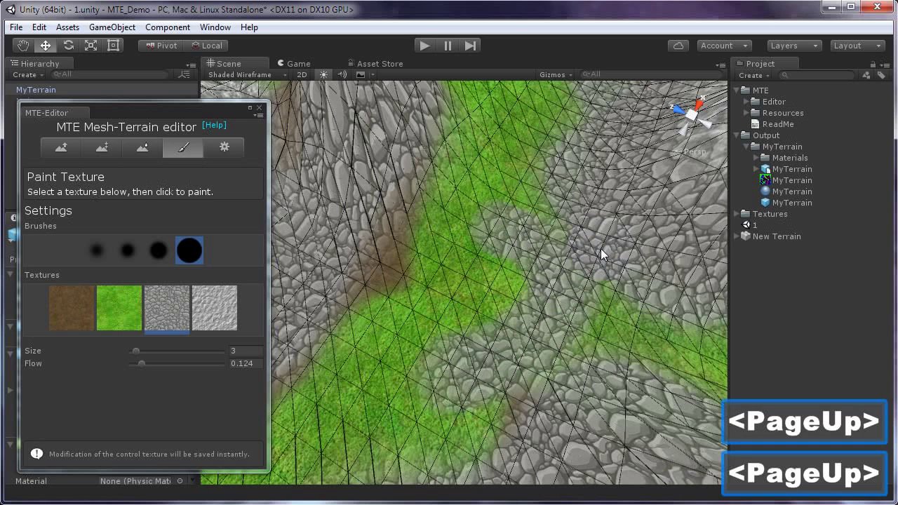
pyautogui.press('pagedown')
pyautogui.press('pagedown')
pyautogui.press('pagedown')
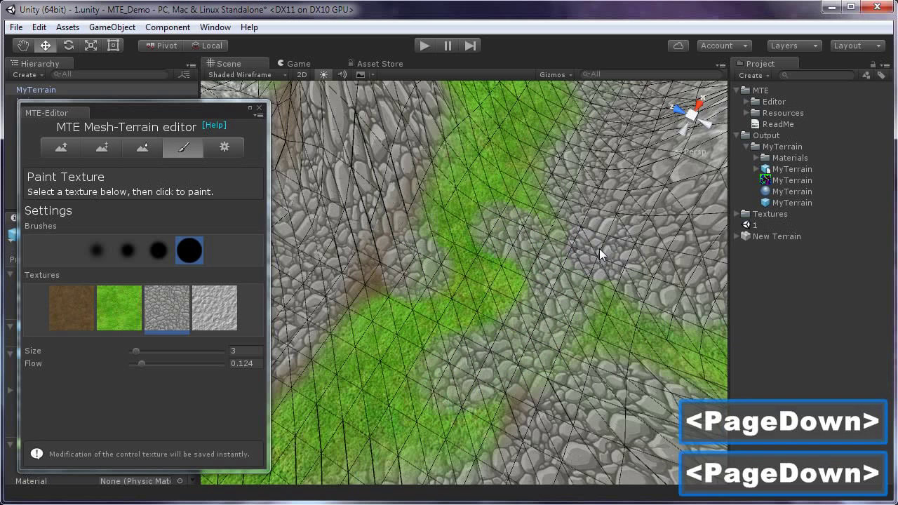
# - Undo the cobblestone painting along the edge of the grass beside the brown soil
pyautogui.press('pageup')
pyautogui.press('pageup')
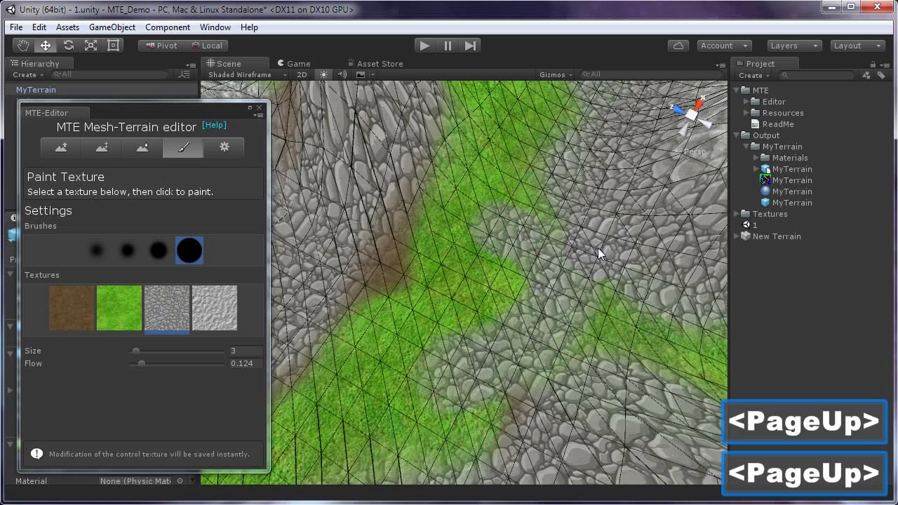
pyautogui.press('pageup')
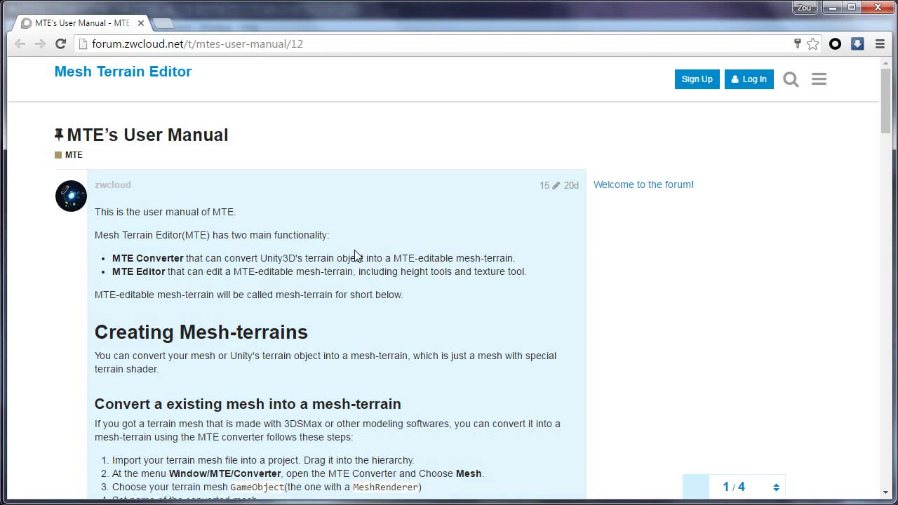
# - Switch to the browser, skim MTE's User Manual and go to the Mesh Terrain Editor forum's home page
pyautogui.click(356, 254)
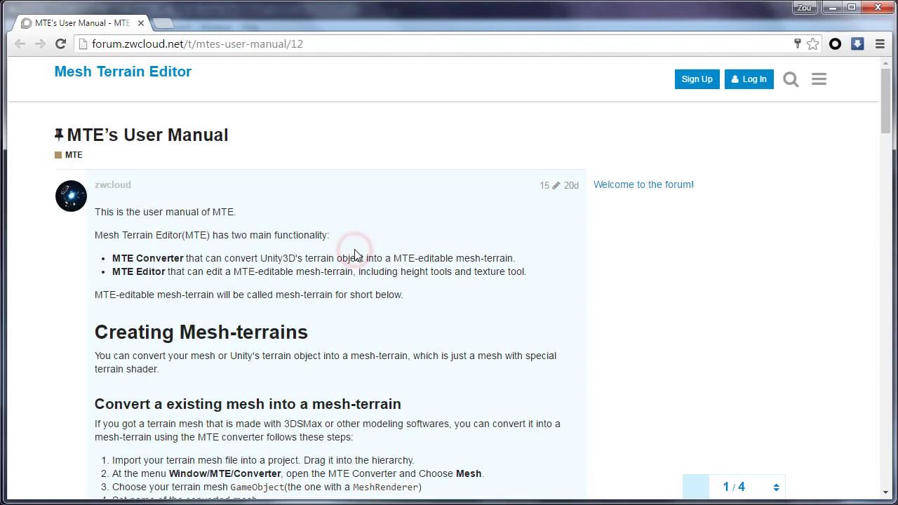
pyautogui.moveTo(882, 107); pyautogui.dragTo(864, 100)
pyautogui.click(163, 84)
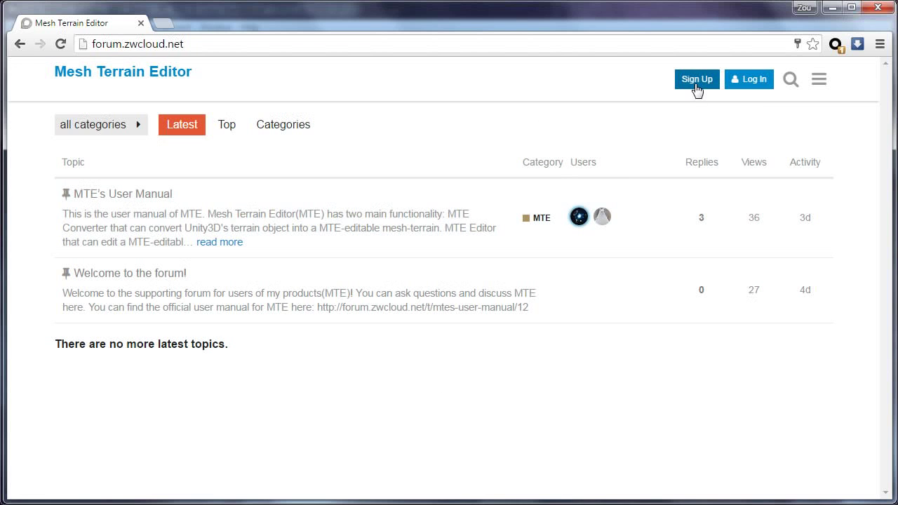
# - Log in to the forum with the prefilled account details and start a new topic
pyautogui.click(745, 88)
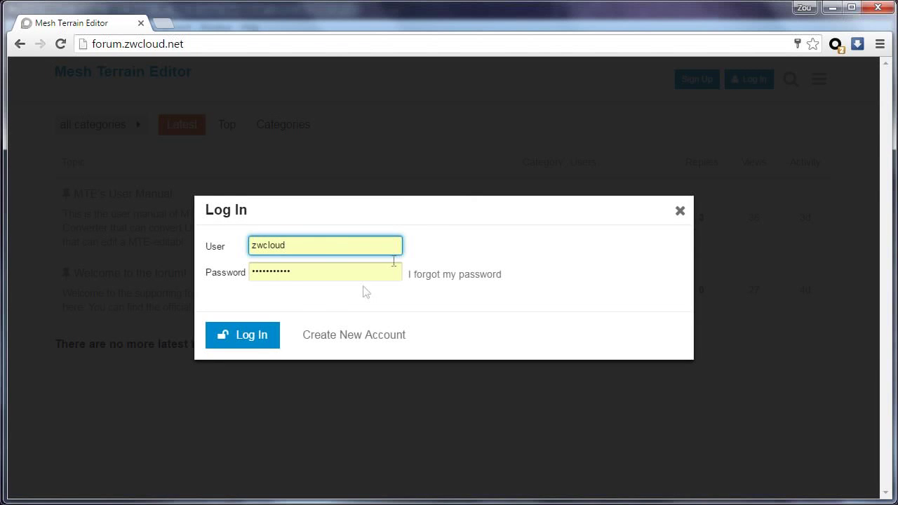
pyautogui.click(273, 345)
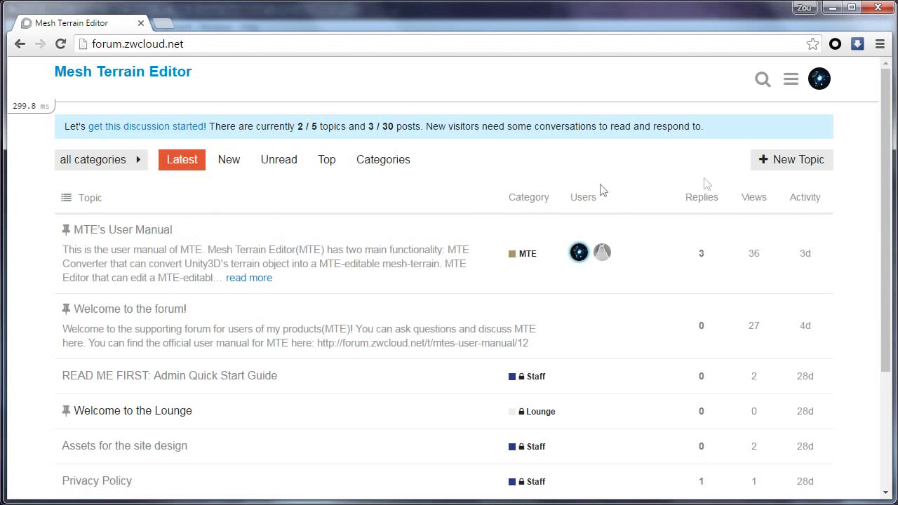
pyautogui.click(781, 161)
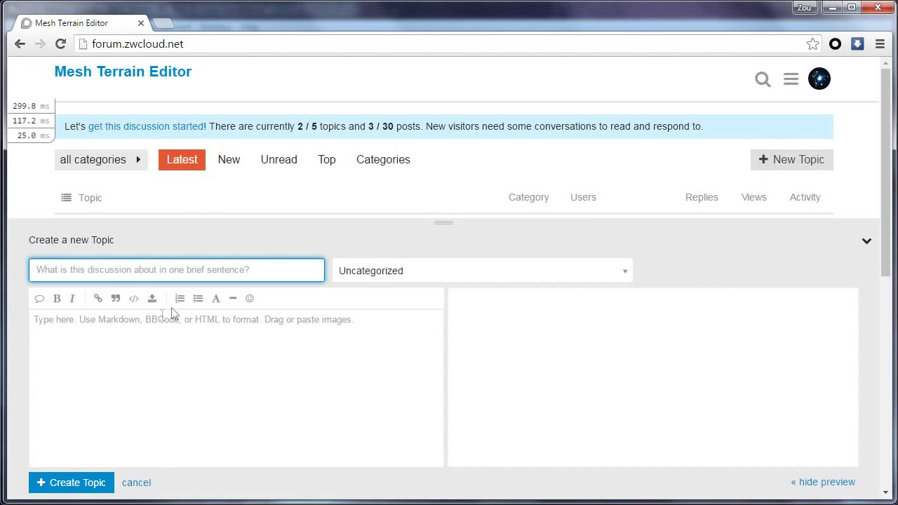